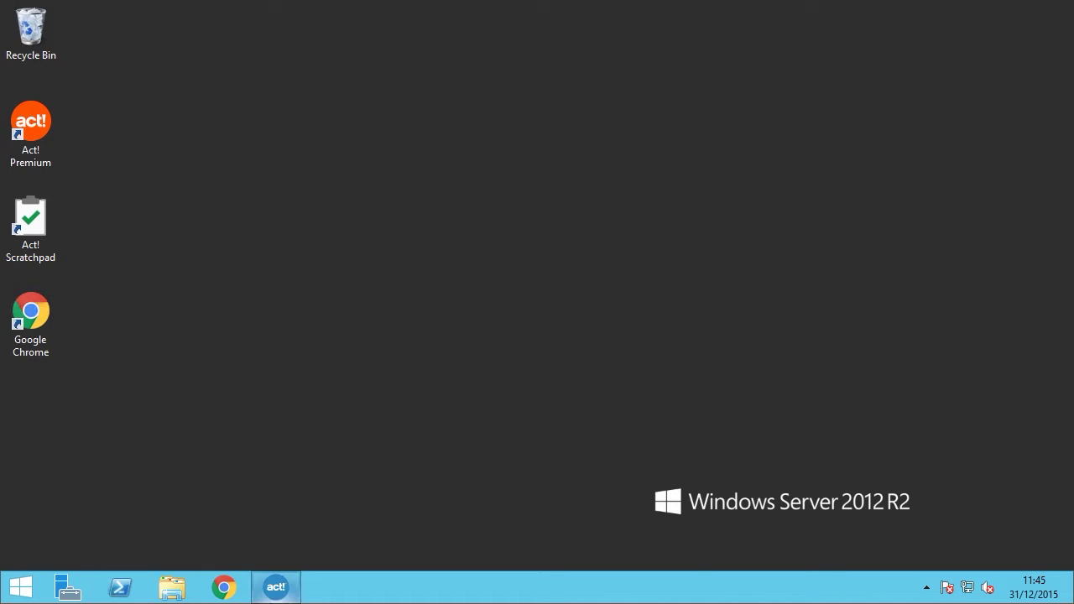
Step: Switch to Act! Premium and open the synchronisation panel for the DemoDatabase
click(277, 592)
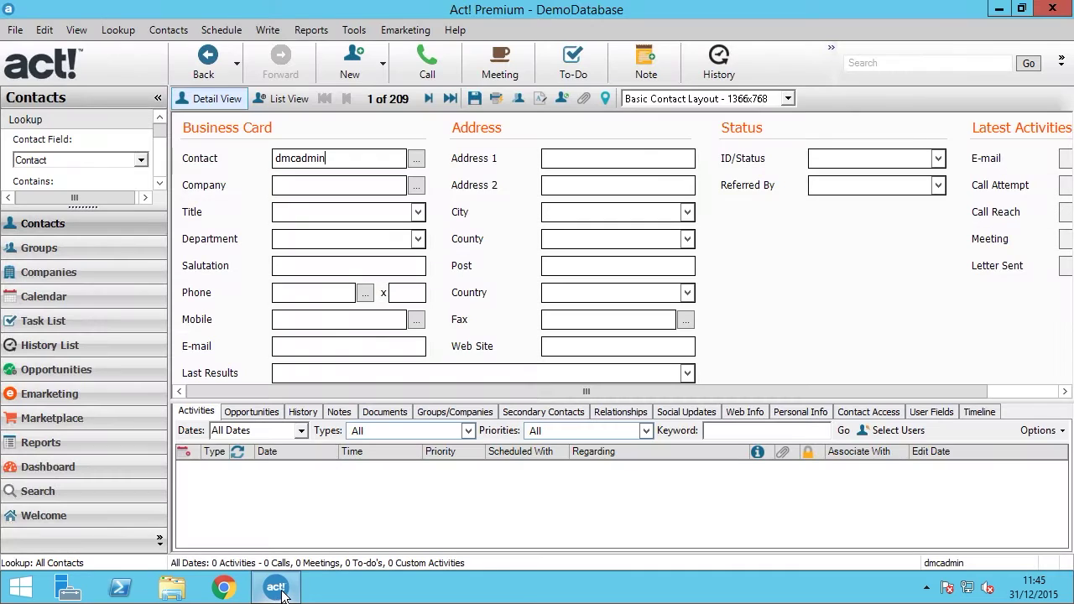
click(355, 29)
mouse_move(457, 309)
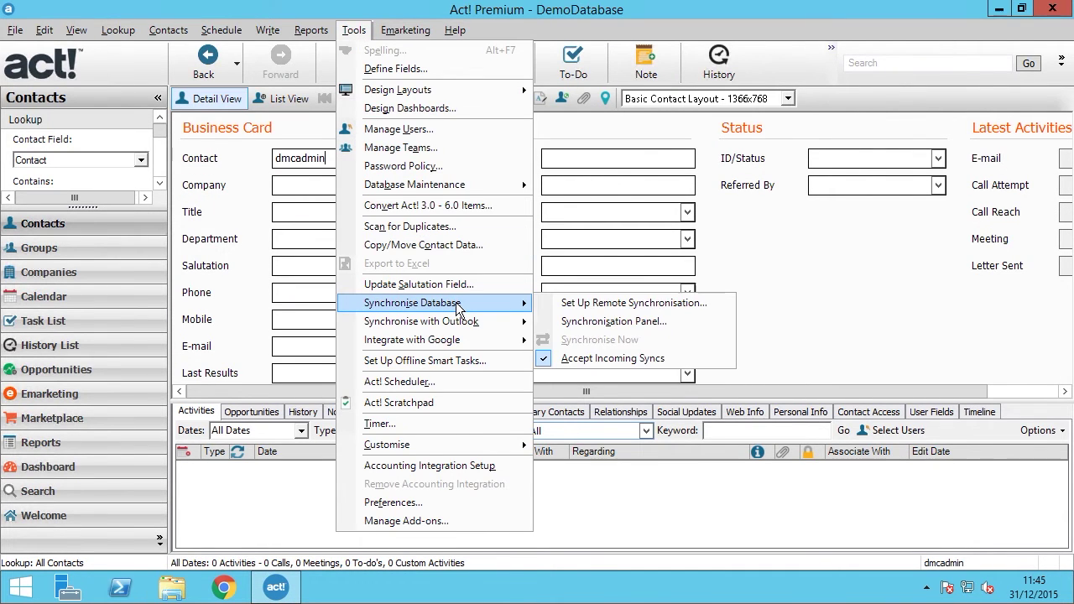
click(607, 320)
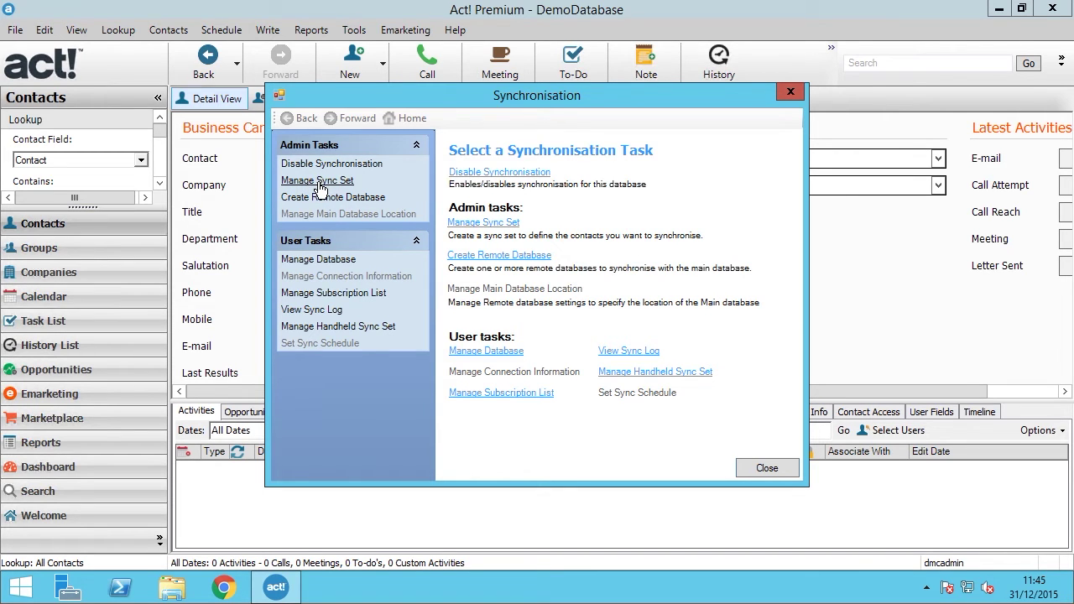
Step: Start a new sync set named "All Contacts" without a description
click(318, 183)
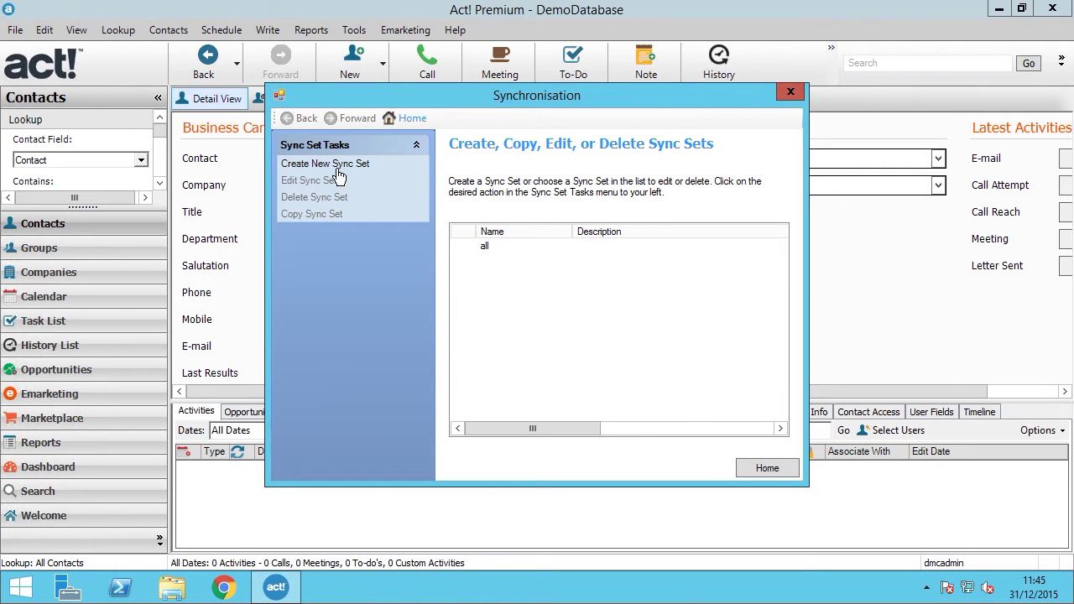
click(304, 164)
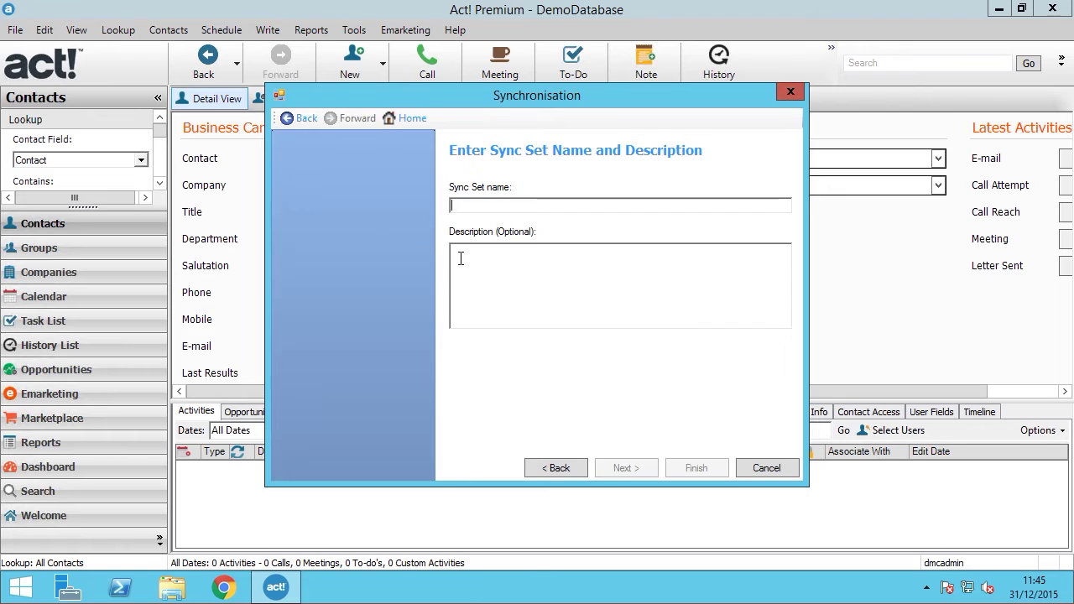
text(All Contacts)
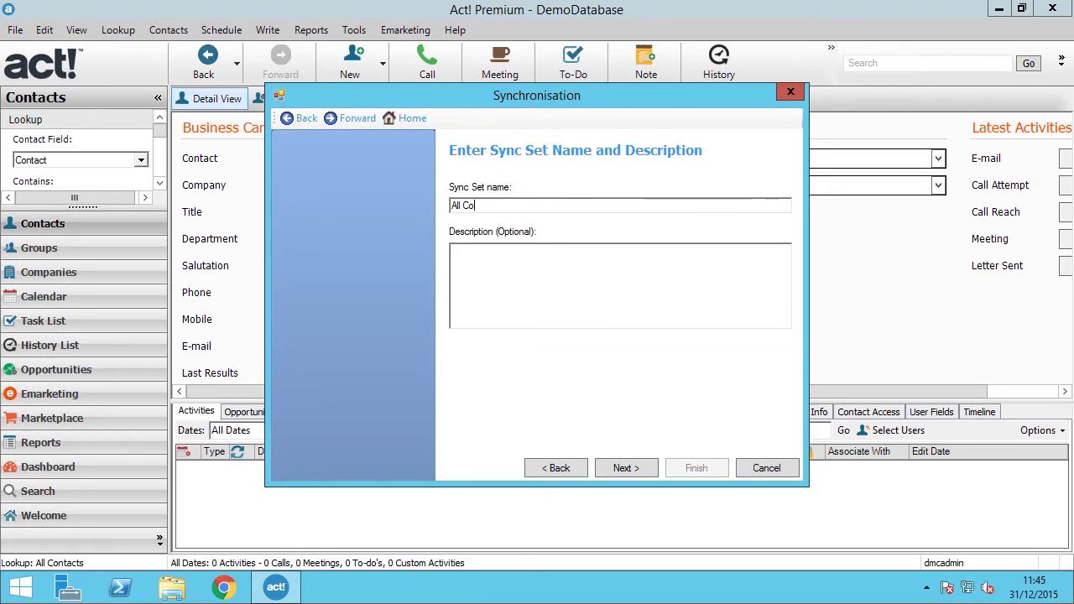
click(620, 471)
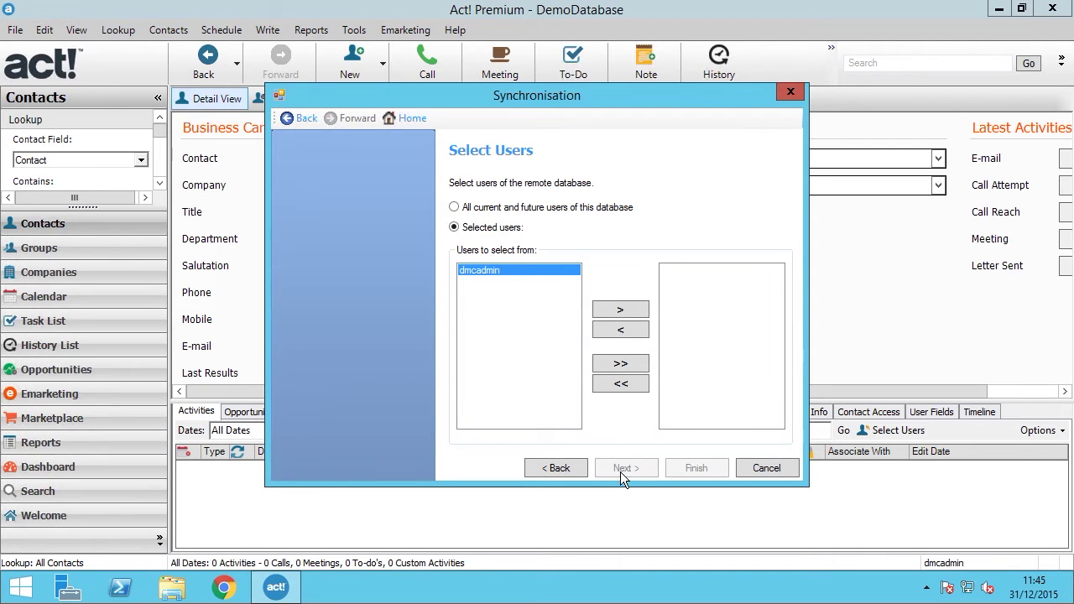
Step: Add the dmcadmin user to the sync set and create it with all available contacts synchronised
click(612, 309)
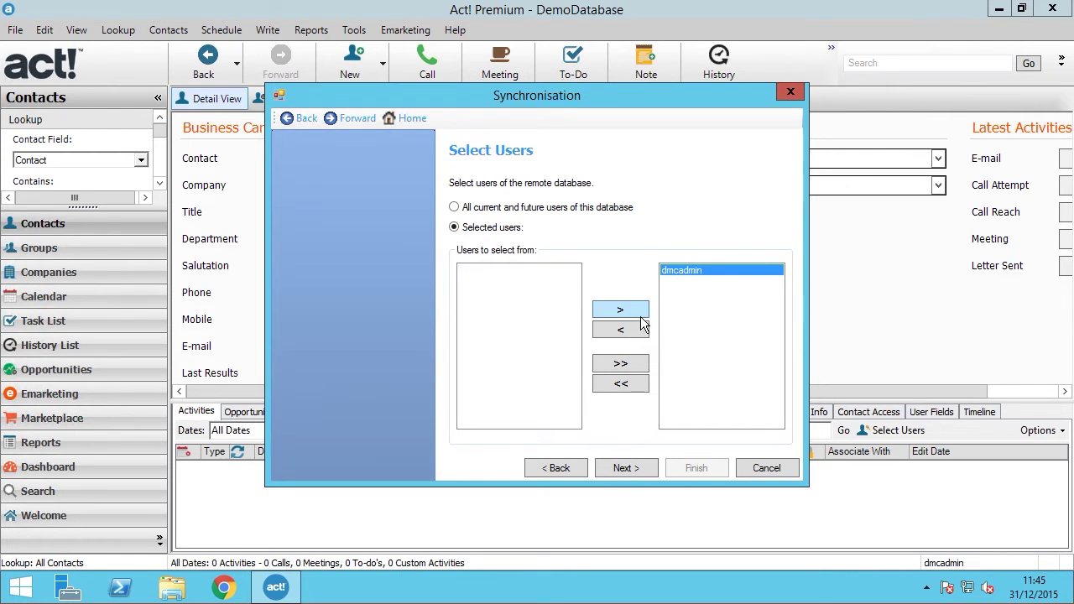
click(629, 470)
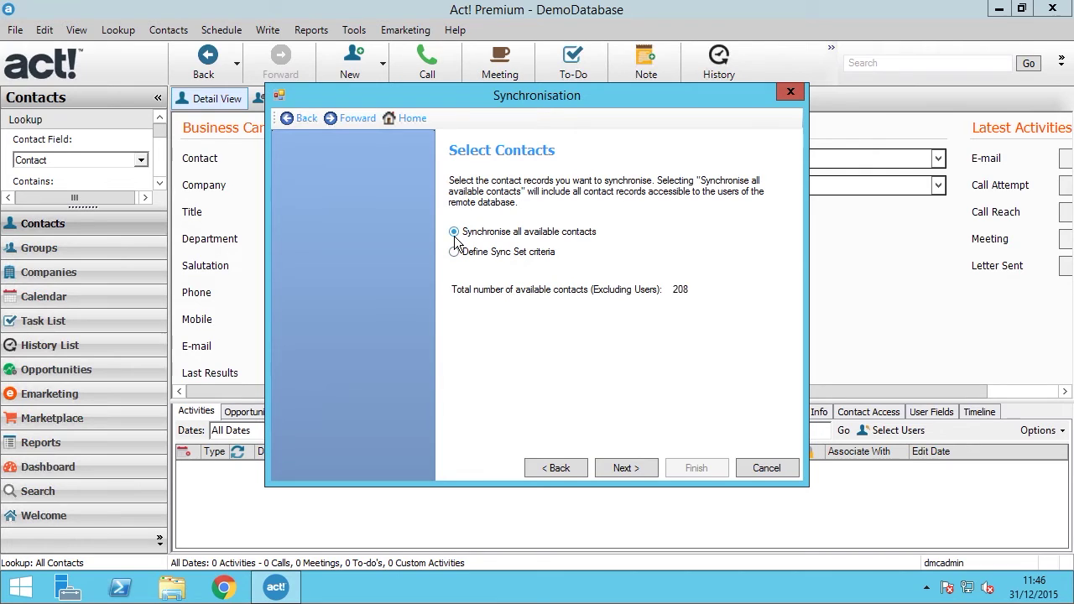
click(634, 467)
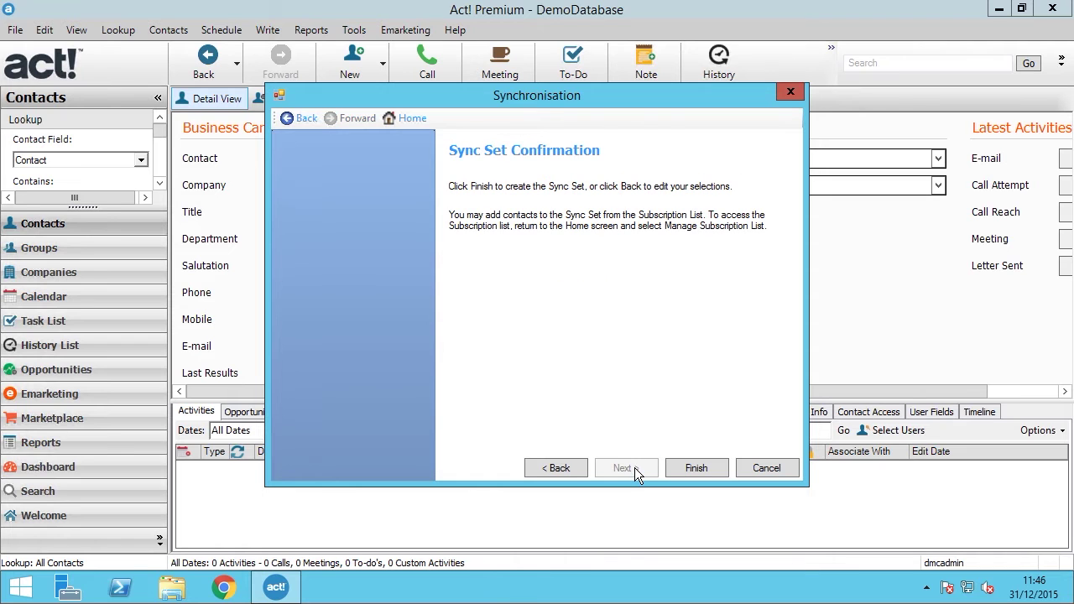
click(680, 466)
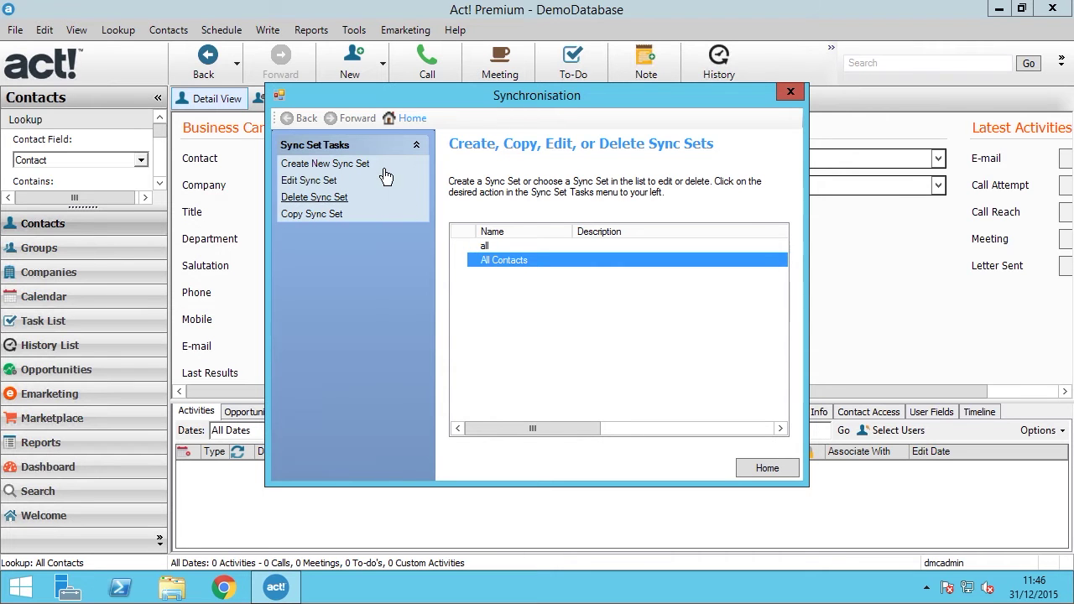
click(399, 119)
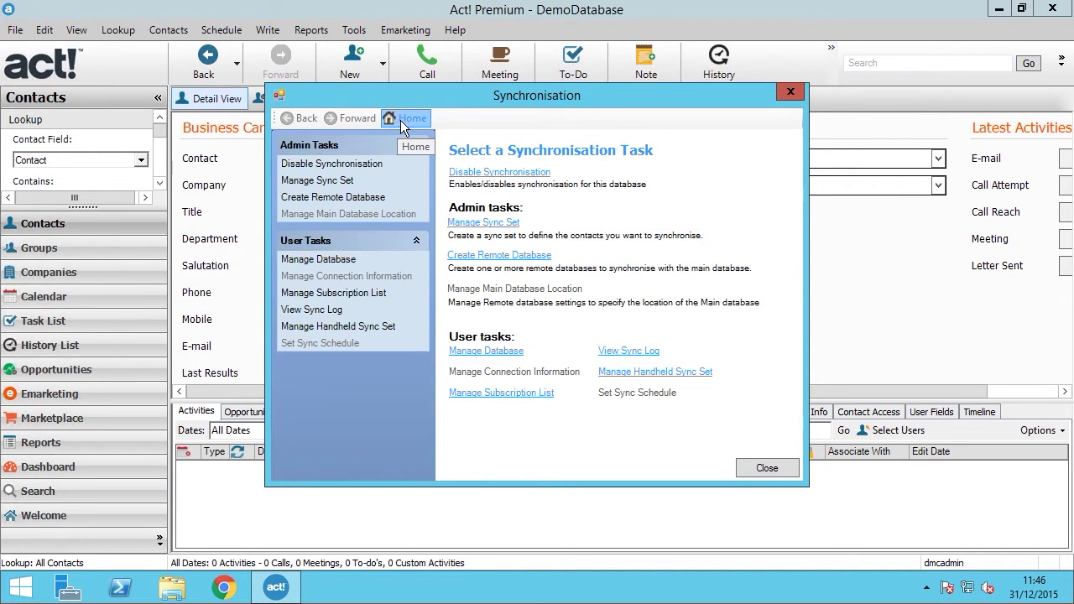
Step: Start creating one remote database named "DMC_Test_New" at the Desktop location, using the All Contacts sync set
click(354, 203)
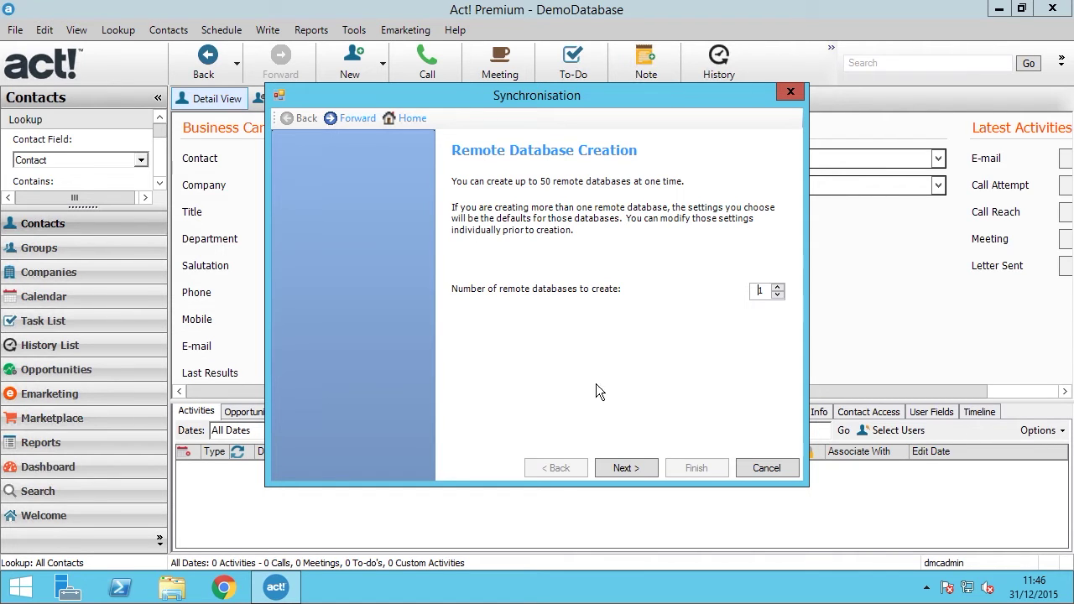
click(626, 468)
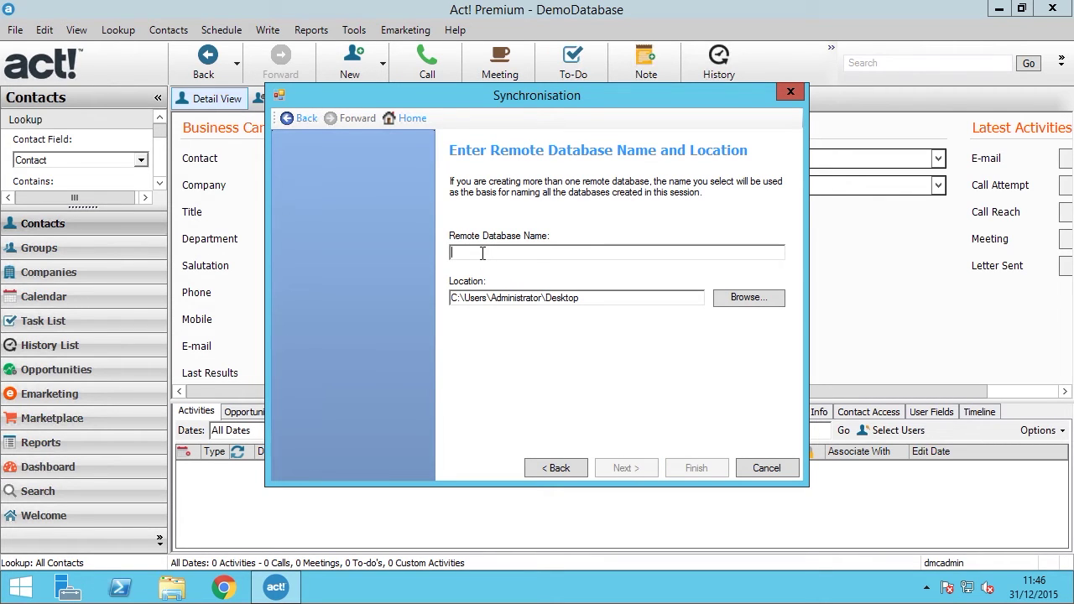
text(DMC)
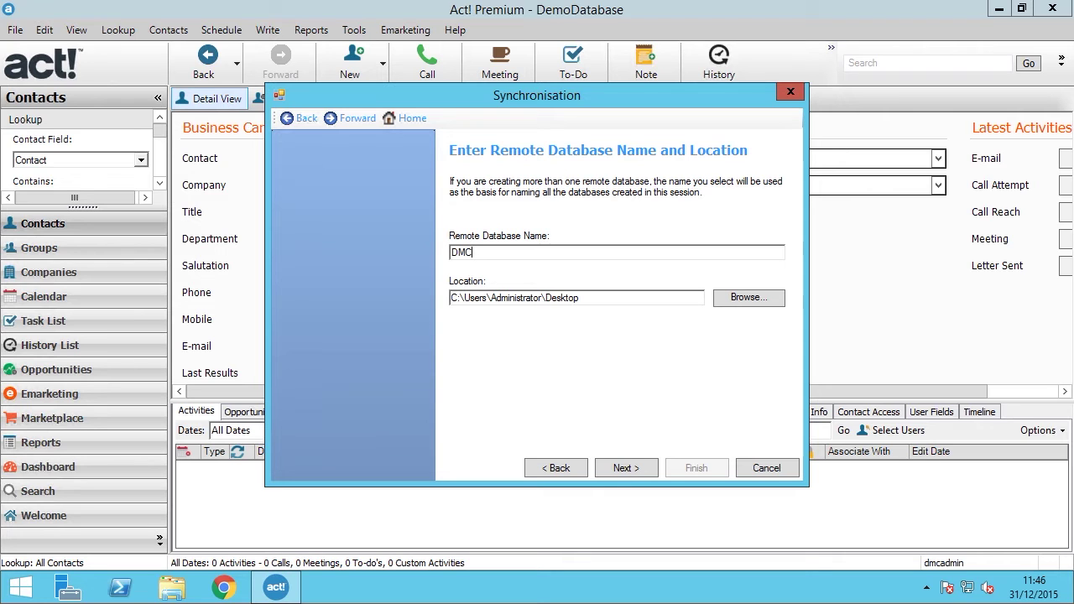
text(_Test_New)
click(633, 467)
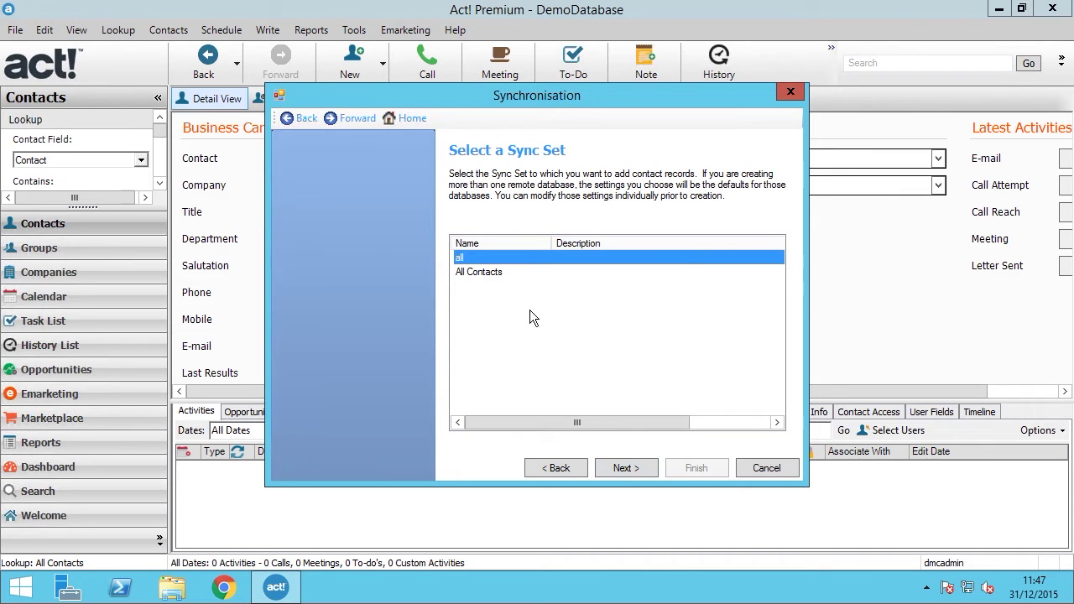
click(469, 271)
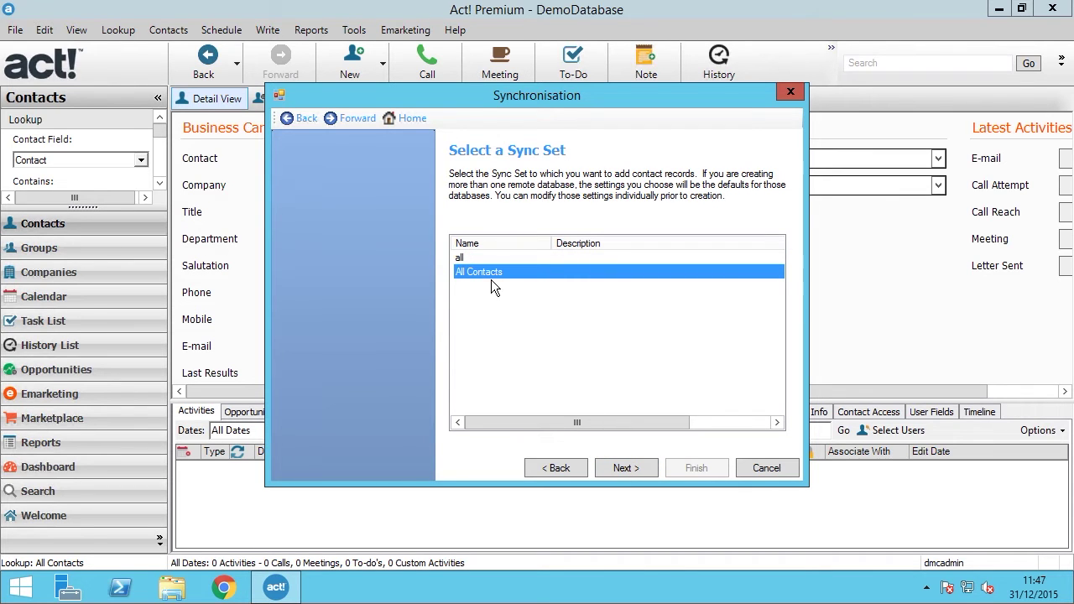
click(633, 469)
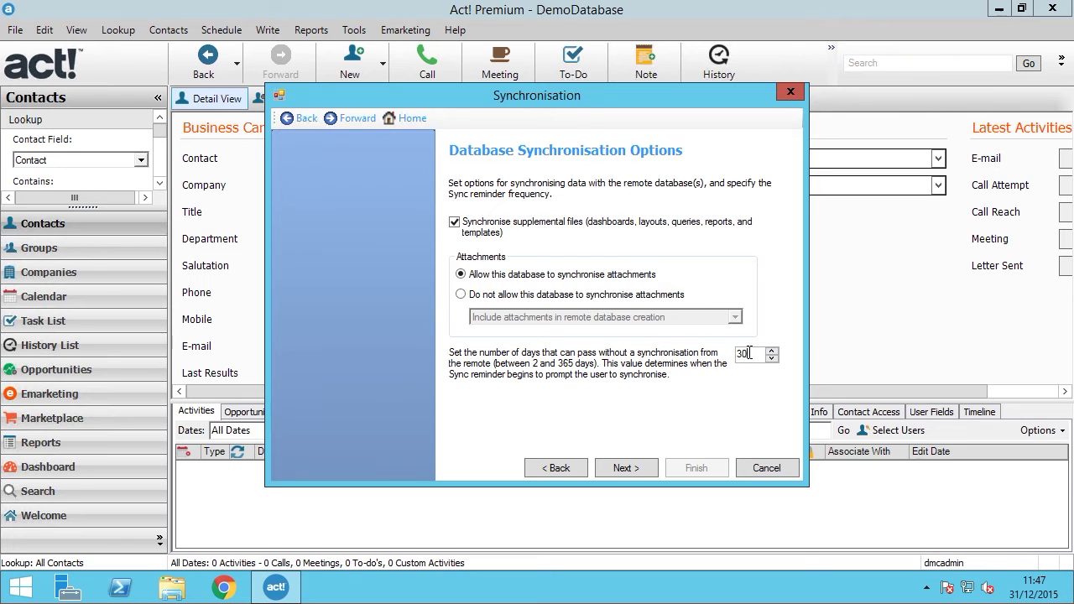
Step: Try to set the number of days that can pass without a synchronisation to 100
drag(749, 353, 726, 355)
text(90)
key(BackSpace)
key(BackSpace)
text(100)
click(644, 469)
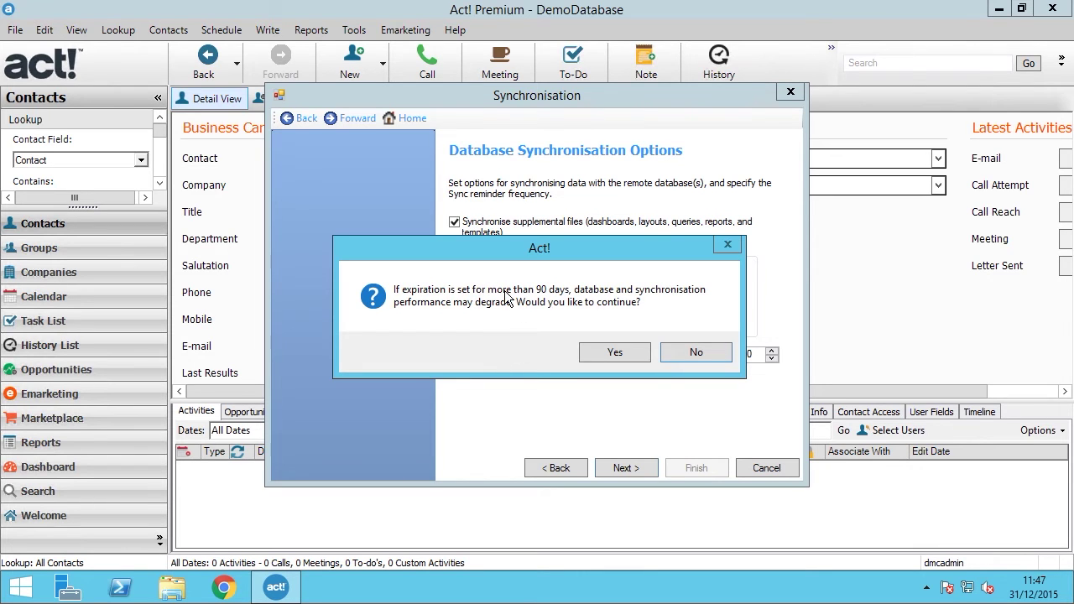
click(696, 352)
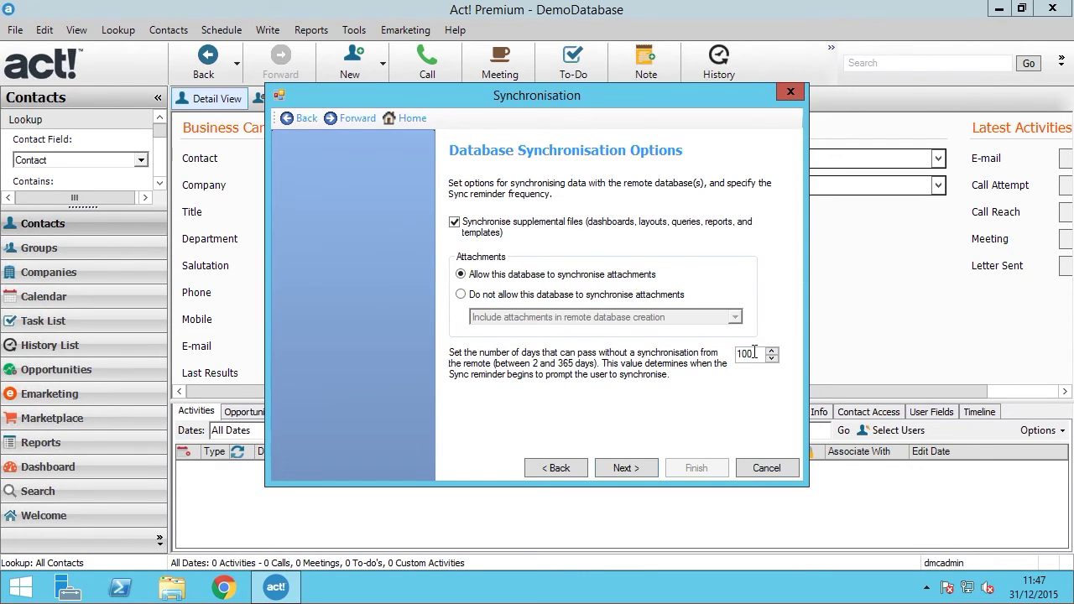
Step: Set the number of days that can pass without a synchronisation to 90 and accept the database synchronisation options
double_click(736, 357)
text(90)
click(629, 470)
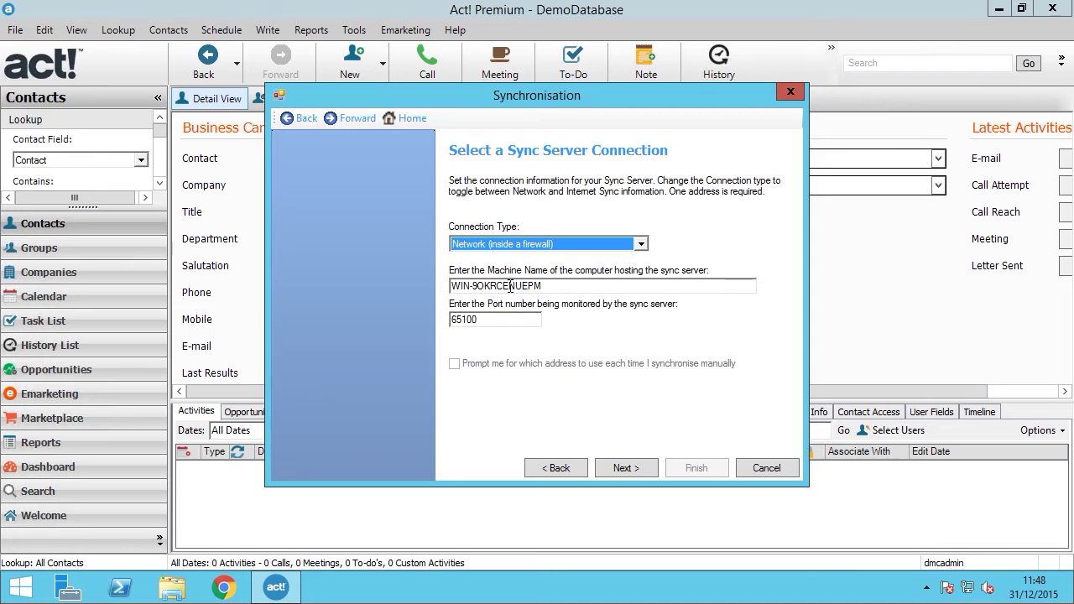
Step: Open This PC to look for the machine name of the sync server computer and return to Act!
drag(561, 287, 450, 287)
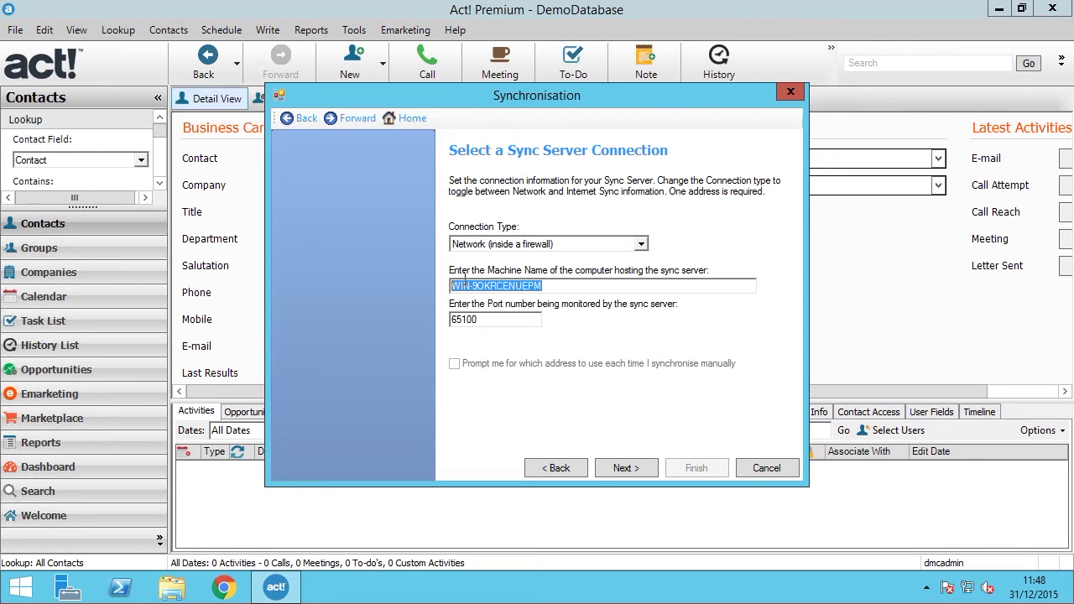
key(super)
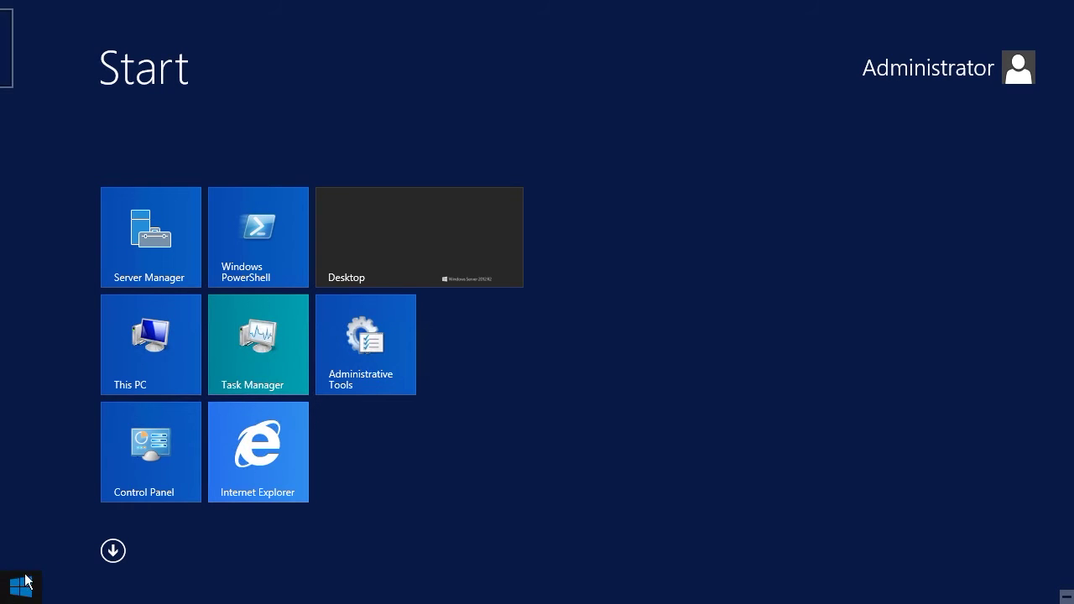
click(159, 345)
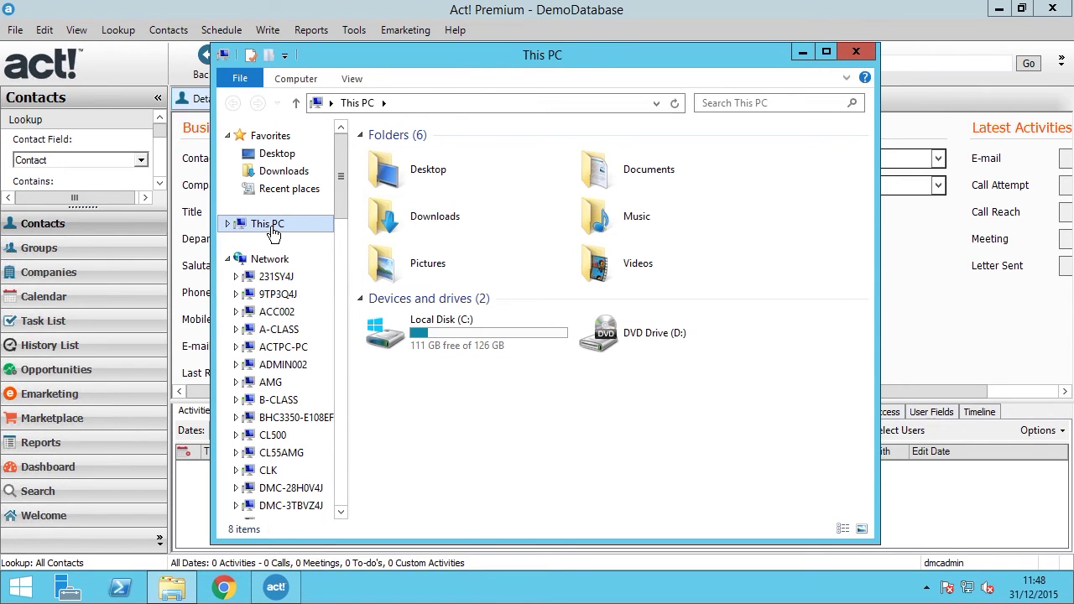
click(8, 597)
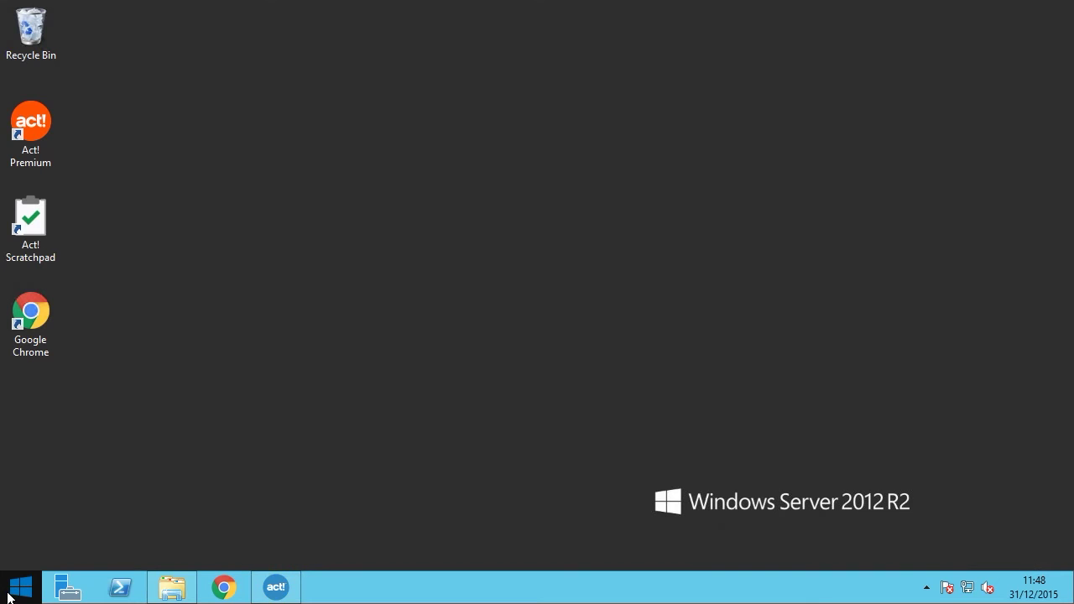
click(267, 586)
click(696, 158)
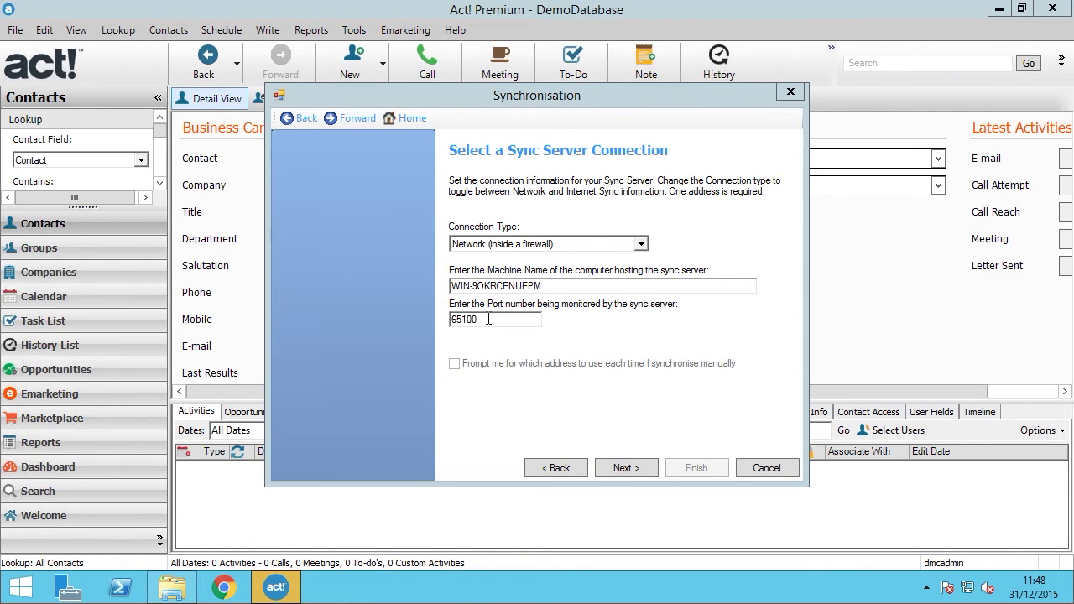
Step: Accept the network sync server connection on port 65100 and build the remote database without password protection
click(471, 321)
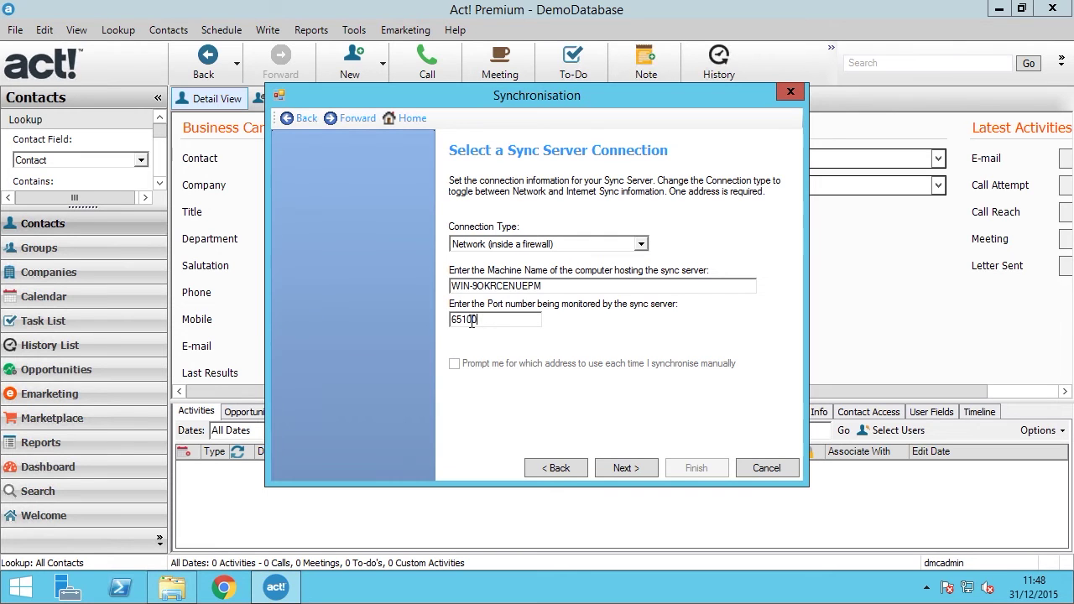
double_click(472, 320)
click(626, 468)
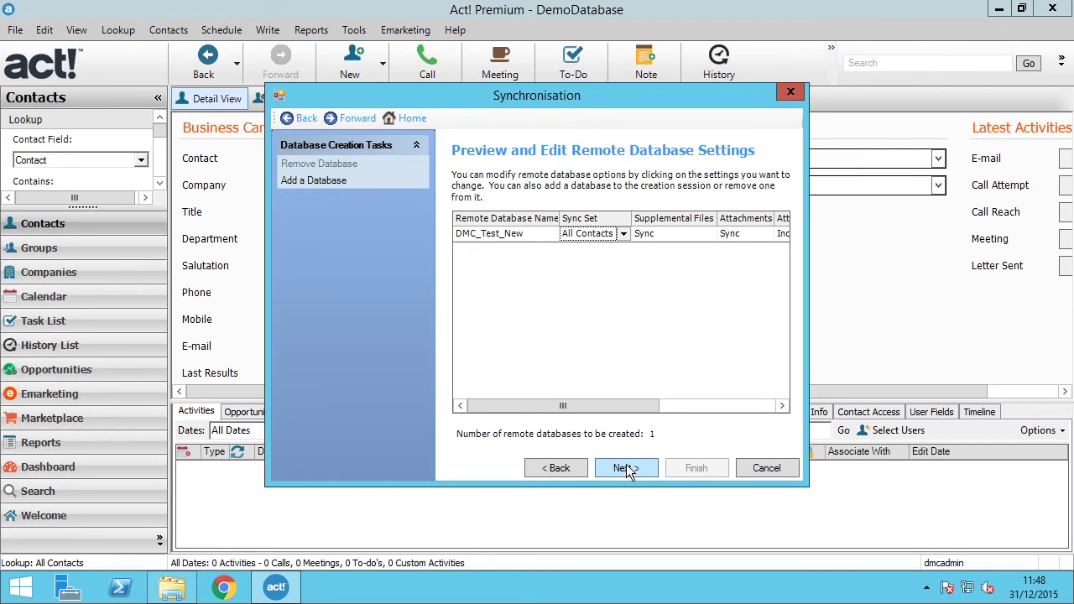
click(626, 468)
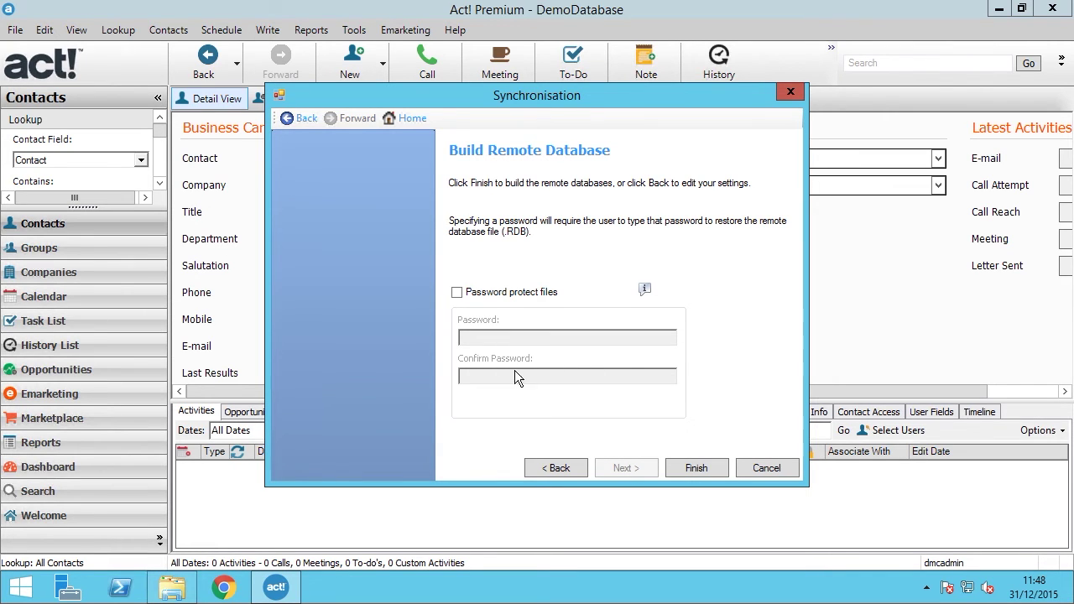
click(693, 471)
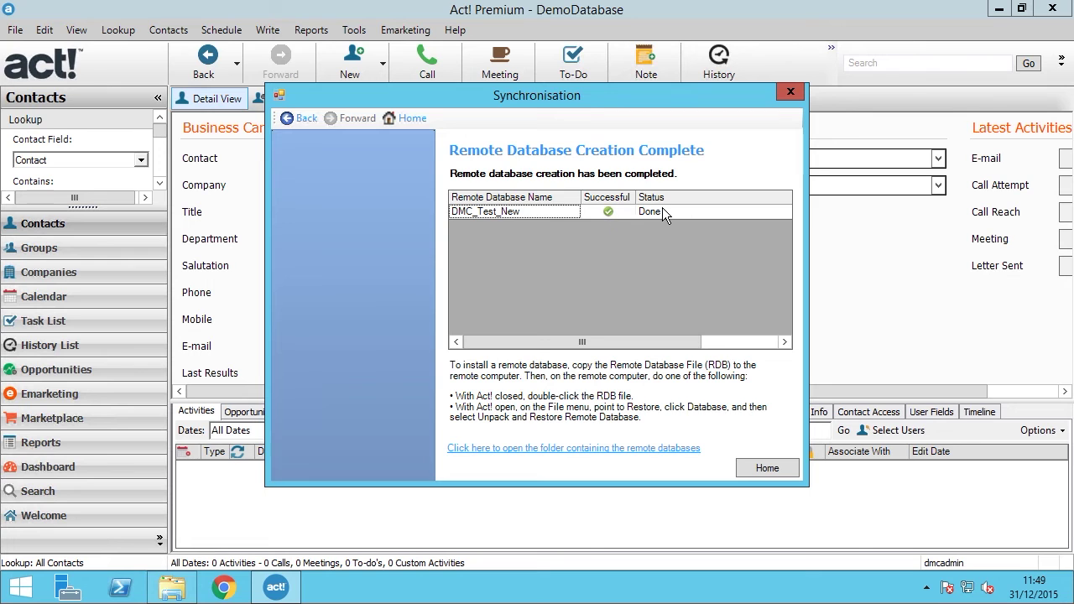
Step: Leave the synchronisation tasks and select the DMC_Test_New remote database file on the desktop
click(757, 470)
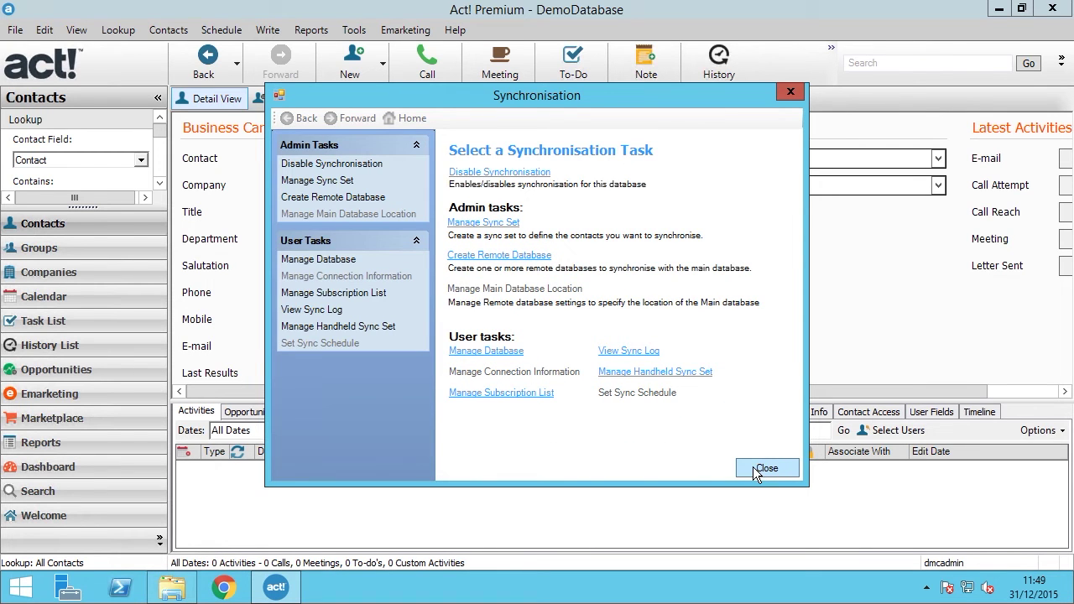
click(763, 468)
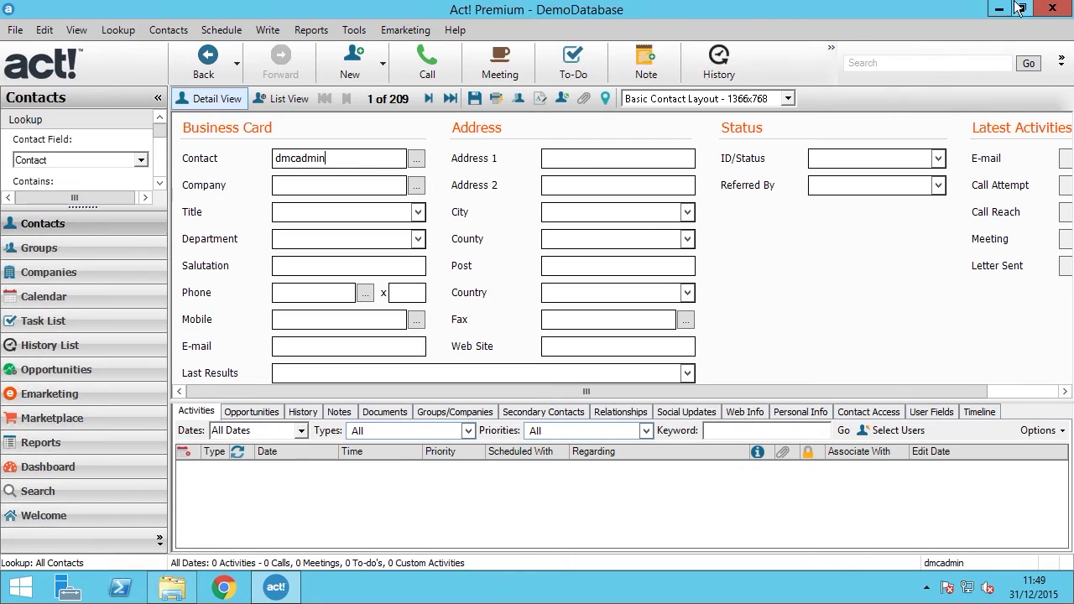
click(998, 10)
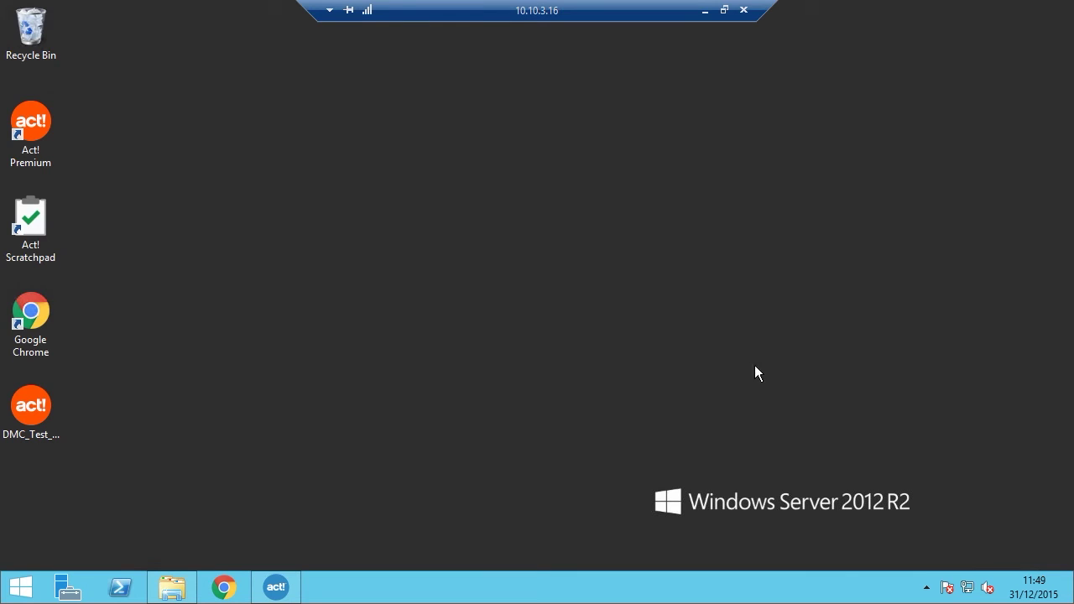
click(35, 415)
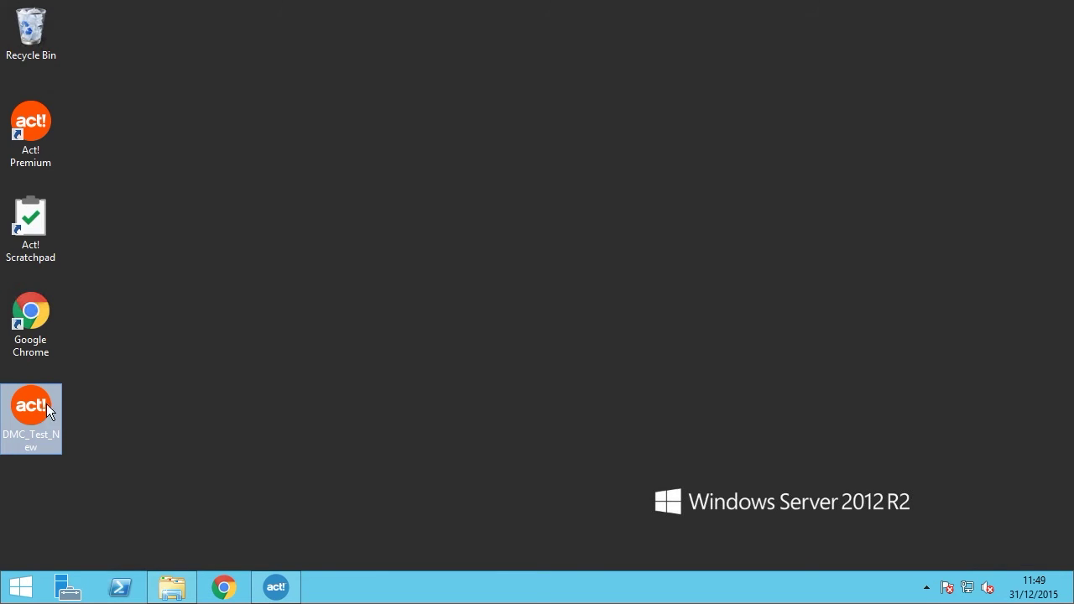
mouse_move(177, 594)
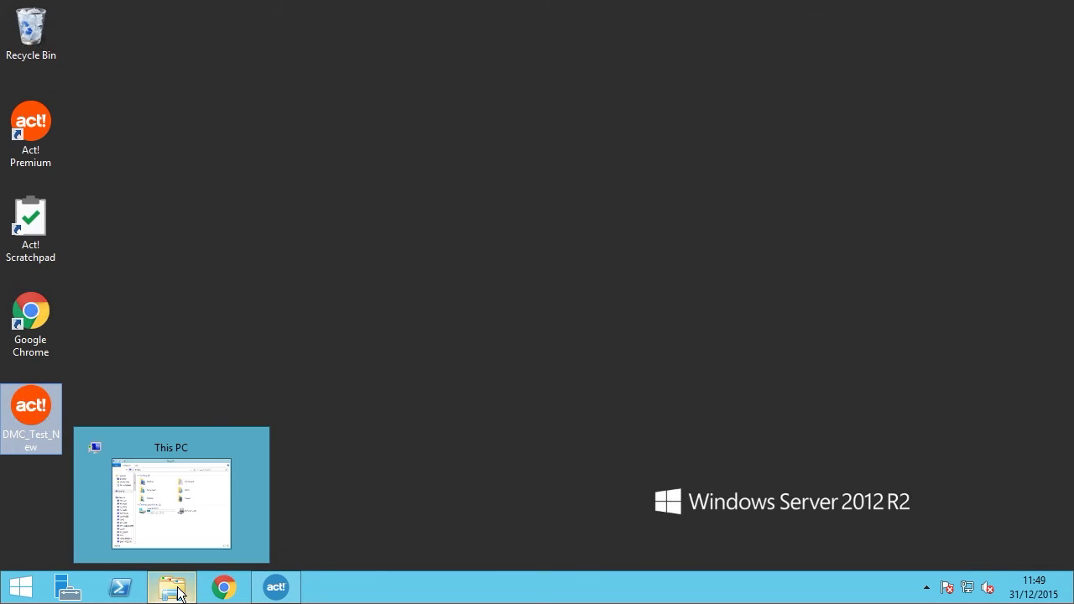
Step: Close the This PC window and copy the DMC_Test_New remote database file from the server desktop
click(178, 593)
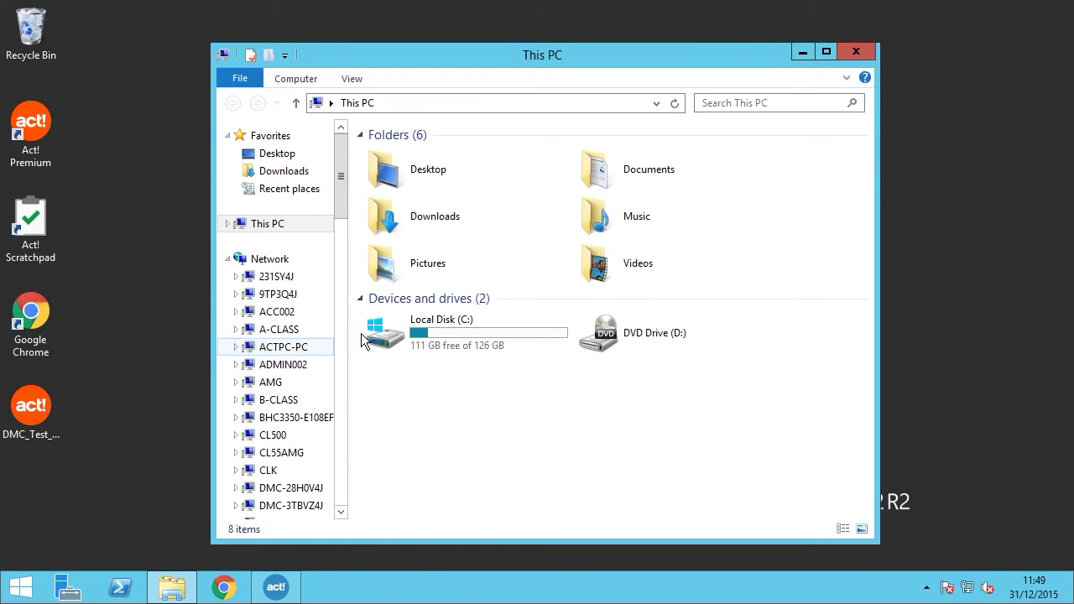
click(856, 52)
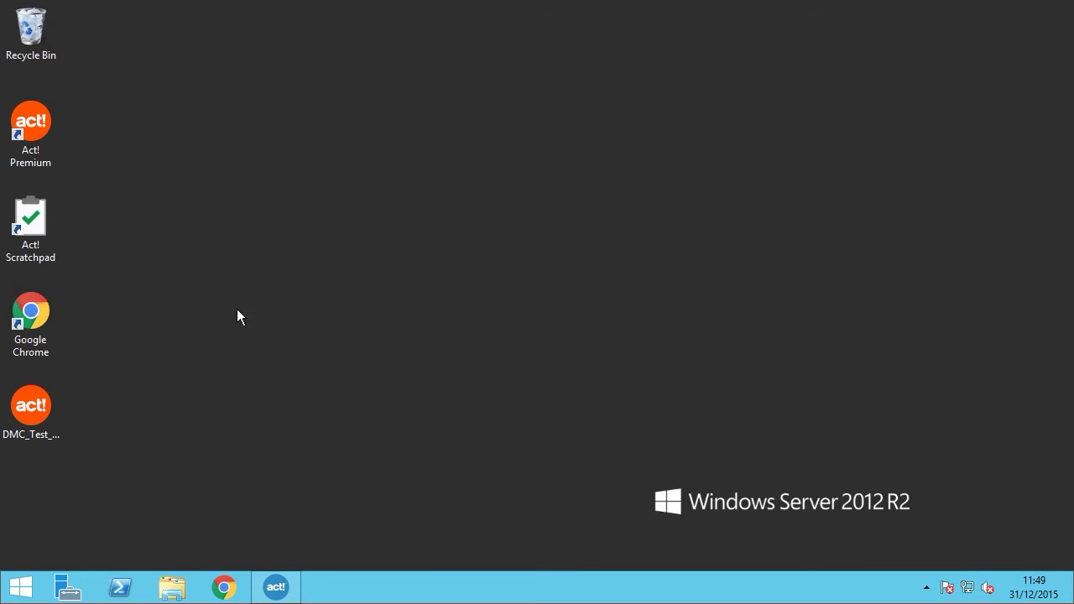
right_click(34, 411)
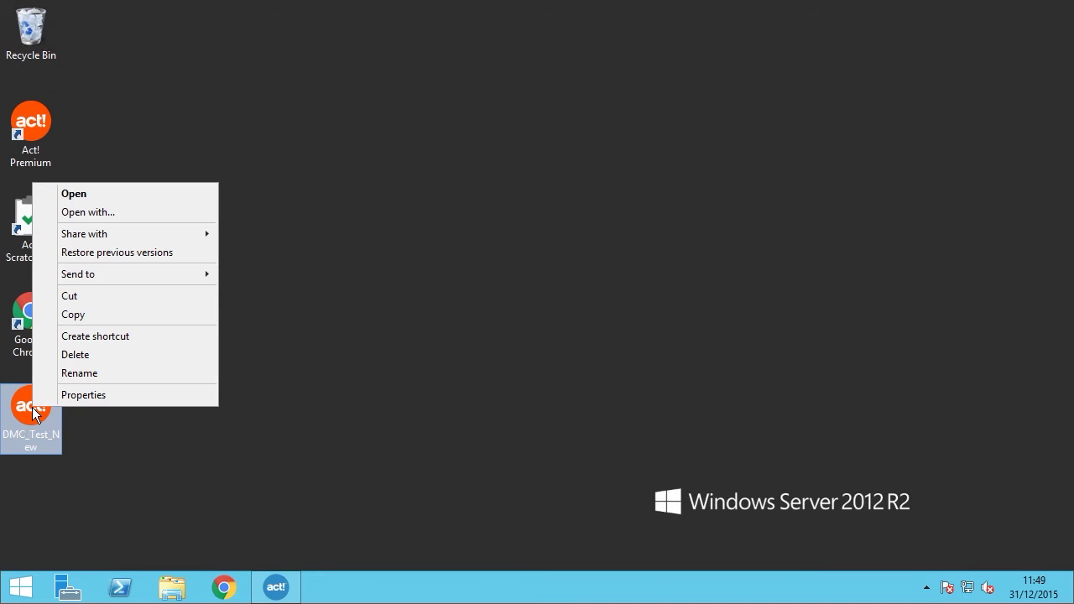
click(93, 315)
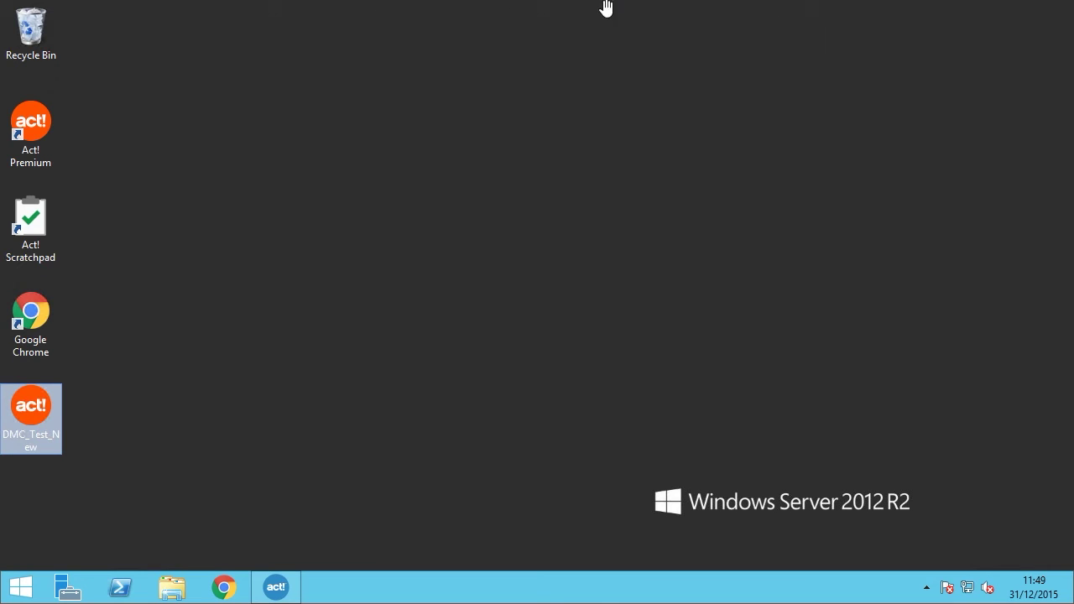
Step: Switch to the remote Windows 7 computer and paste DMC_Test_New onto its desktop, placing it below the Act! Scratchpad shortcut
click(704, 11)
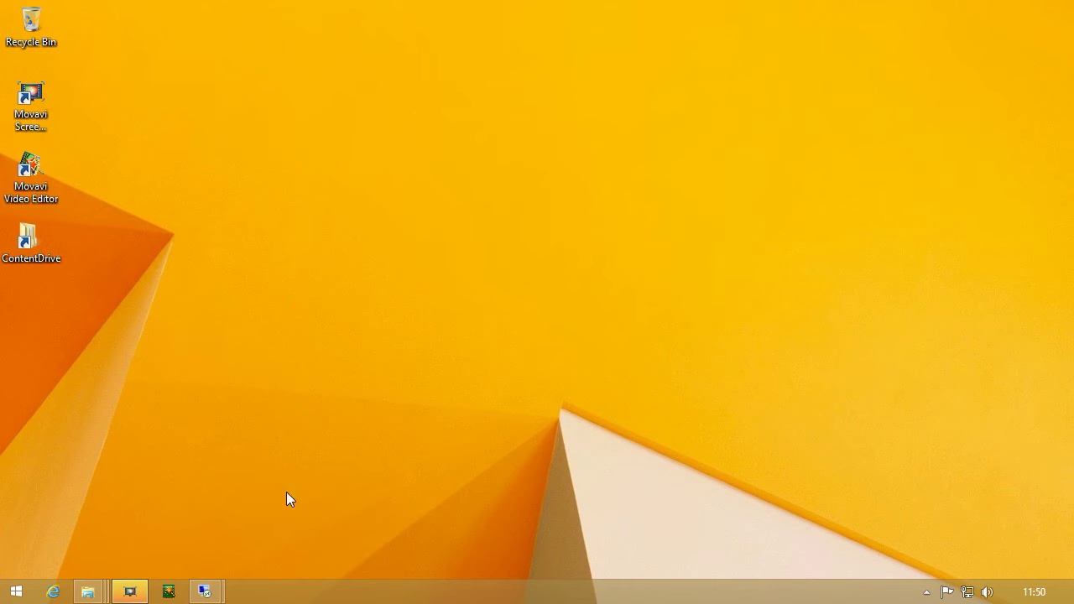
mouse_move(214, 596)
click(261, 520)
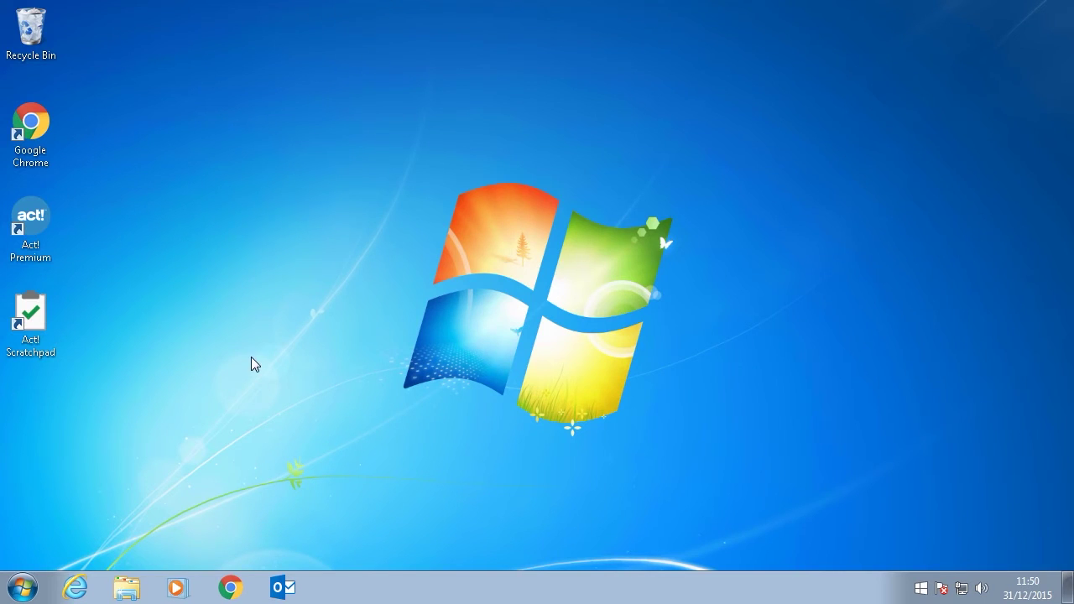
right_click(192, 359)
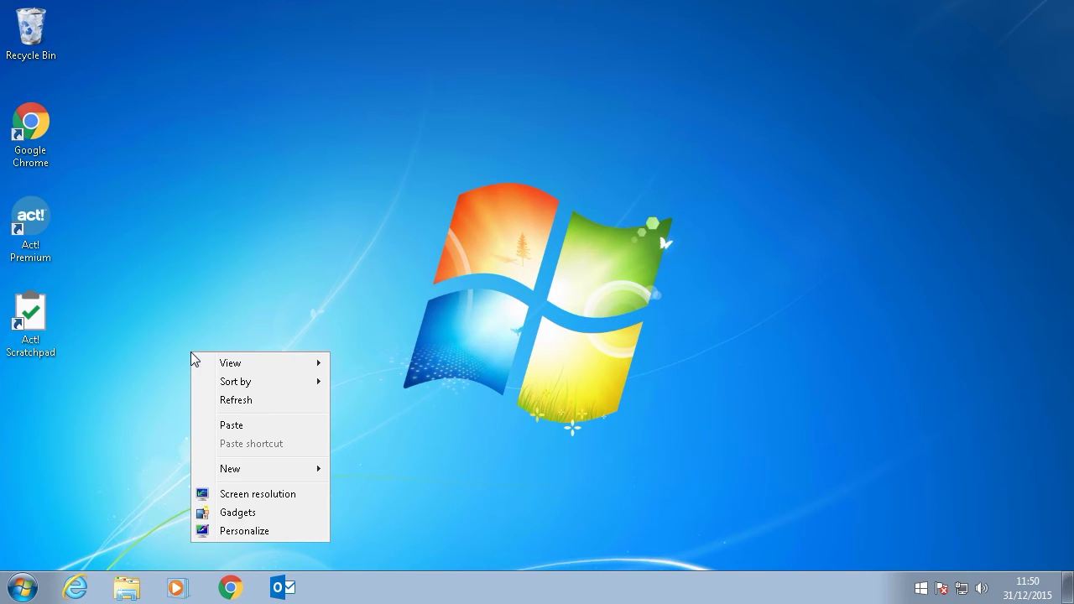
click(242, 425)
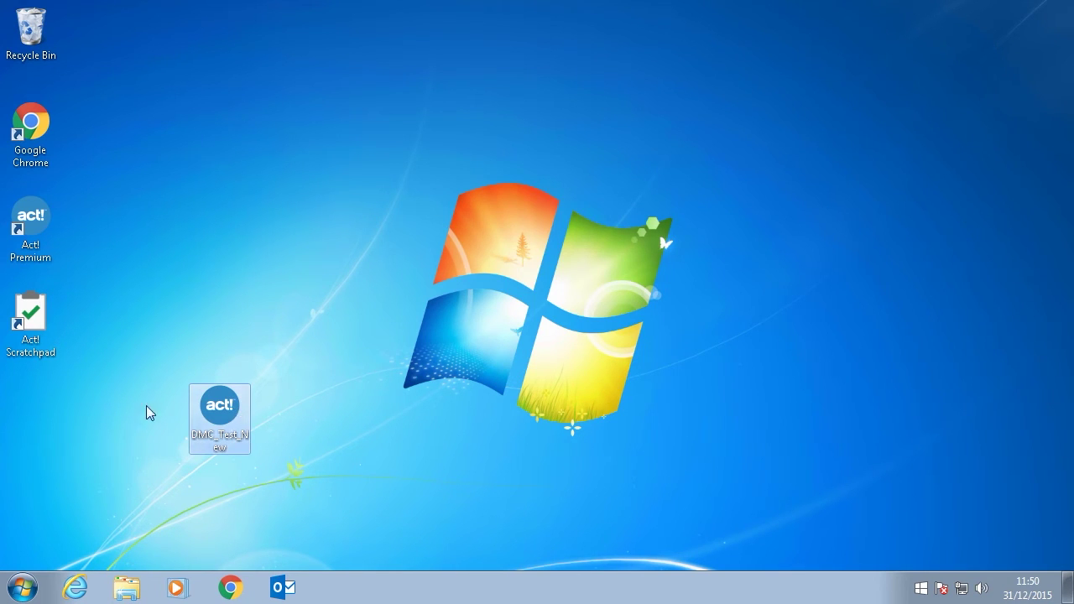
drag(210, 409, 33, 401)
click(149, 307)
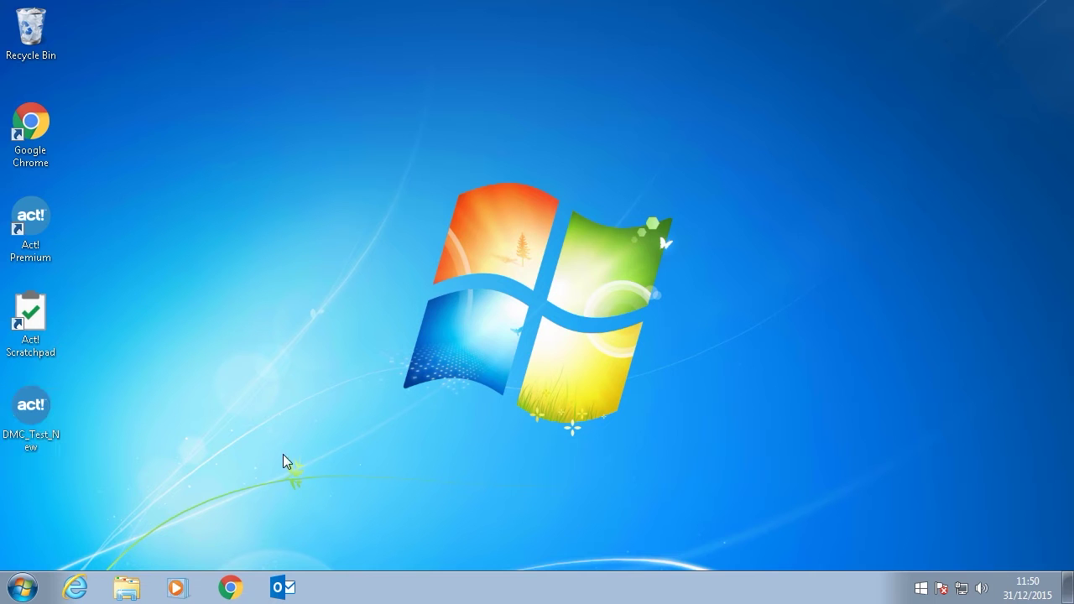
Step: Start Act! Premium and begin a database restore of the type Unpack and Restore Remote Database
double_click(33, 229)
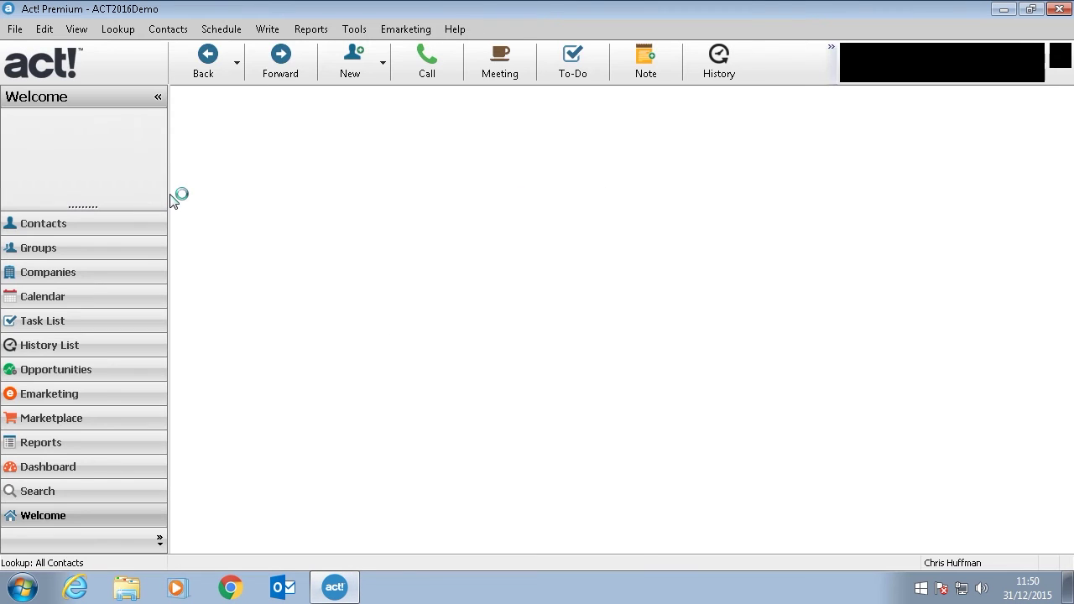
click(14, 30)
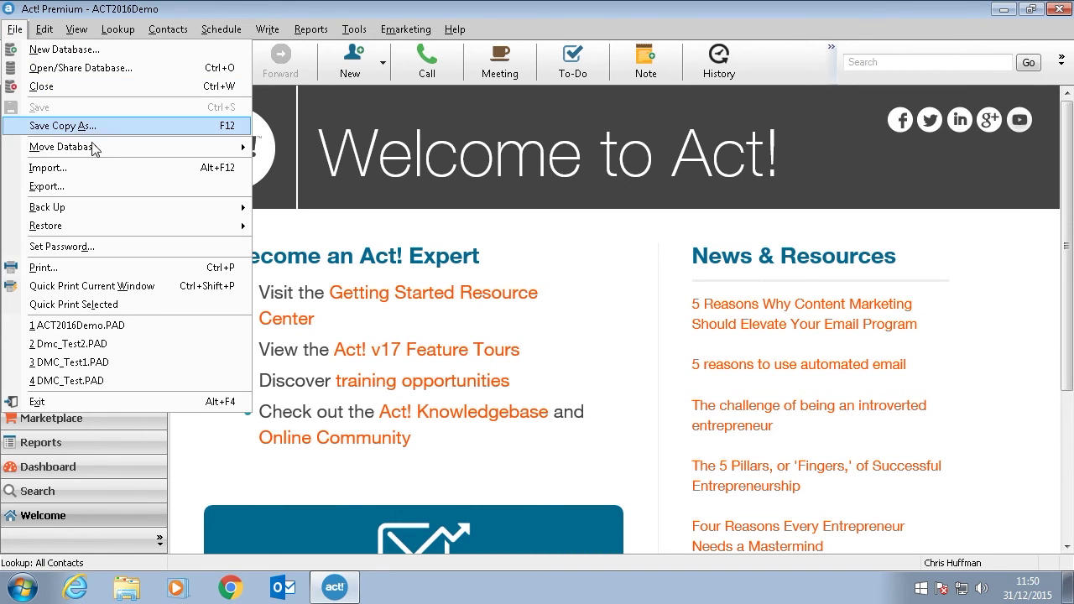
mouse_move(198, 221)
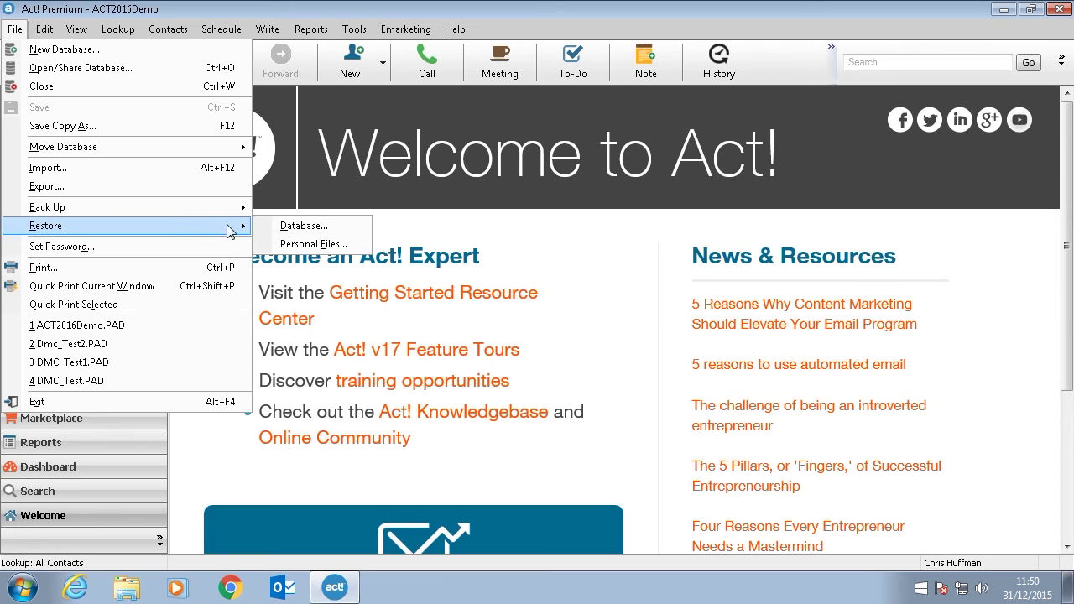
click(290, 231)
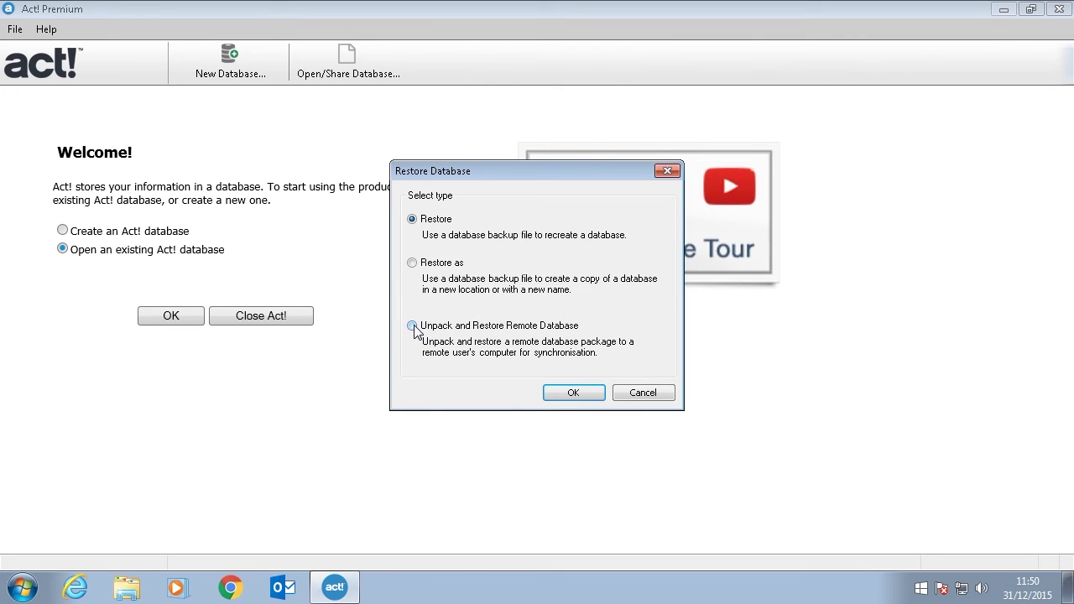
click(412, 328)
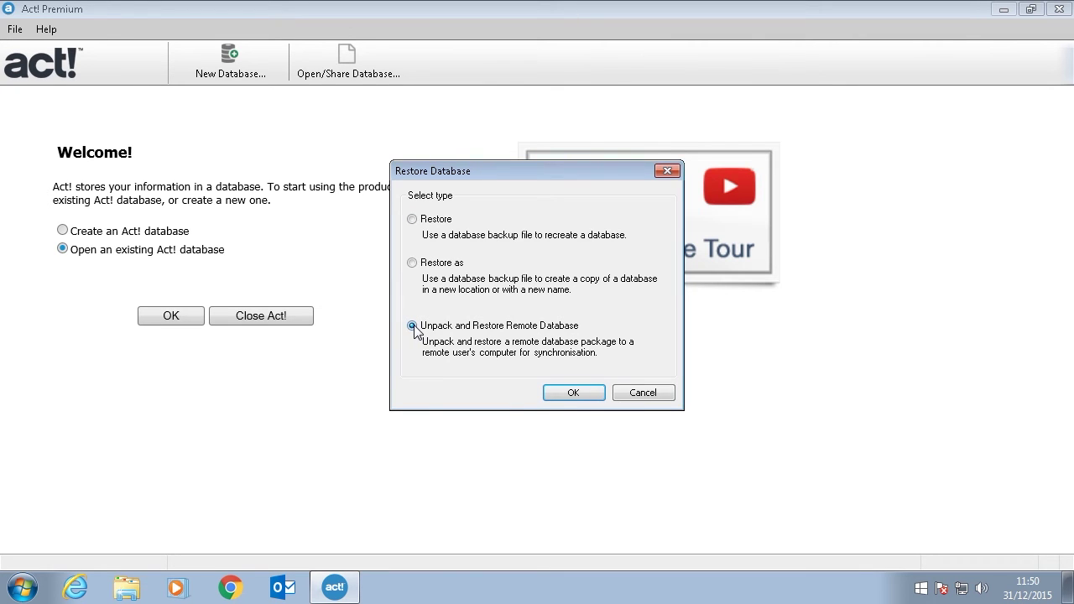
click(573, 395)
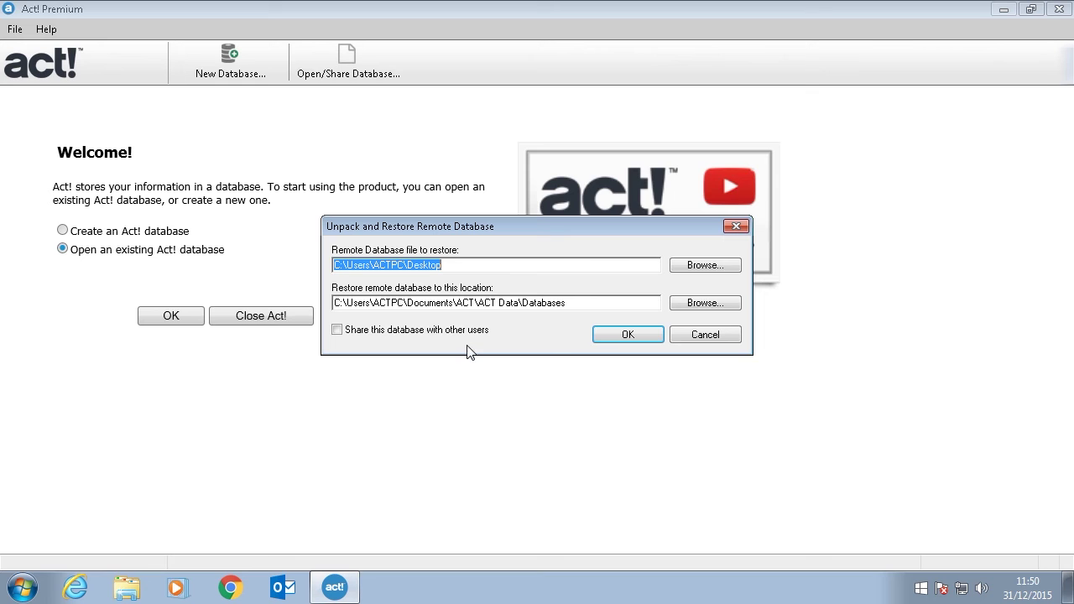
Step: Choose DMC_Test_New.RDB from the desktop as the remote database file to restore
click(719, 268)
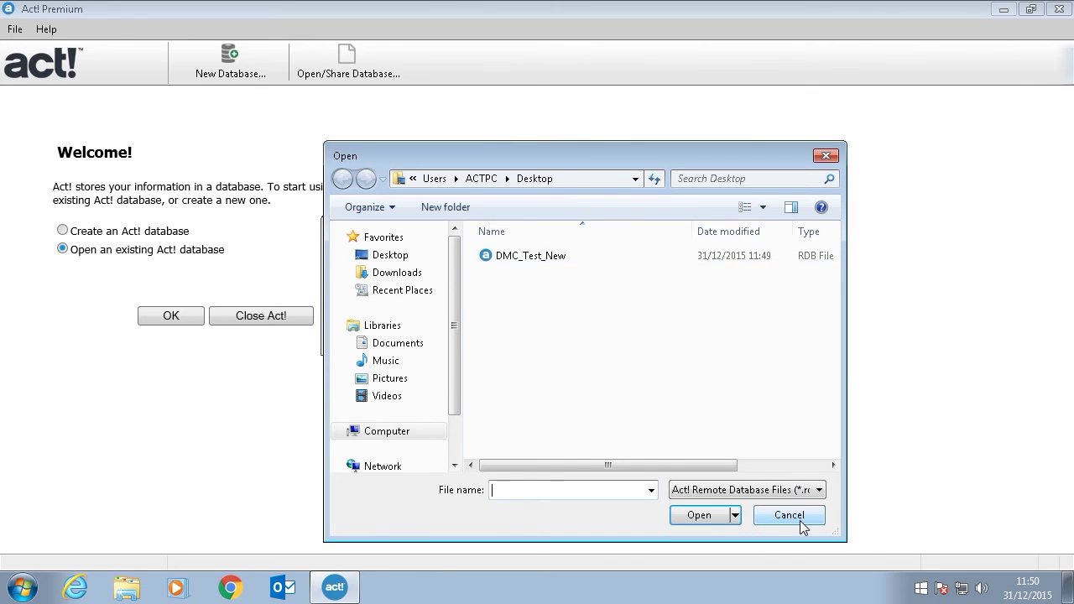
click(789, 516)
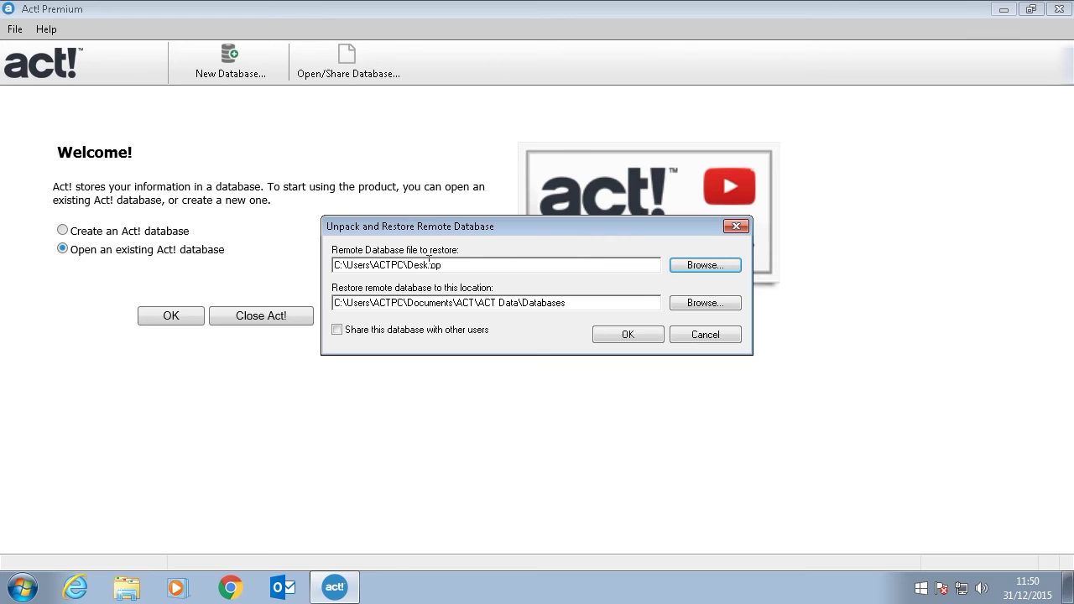
click(704, 266)
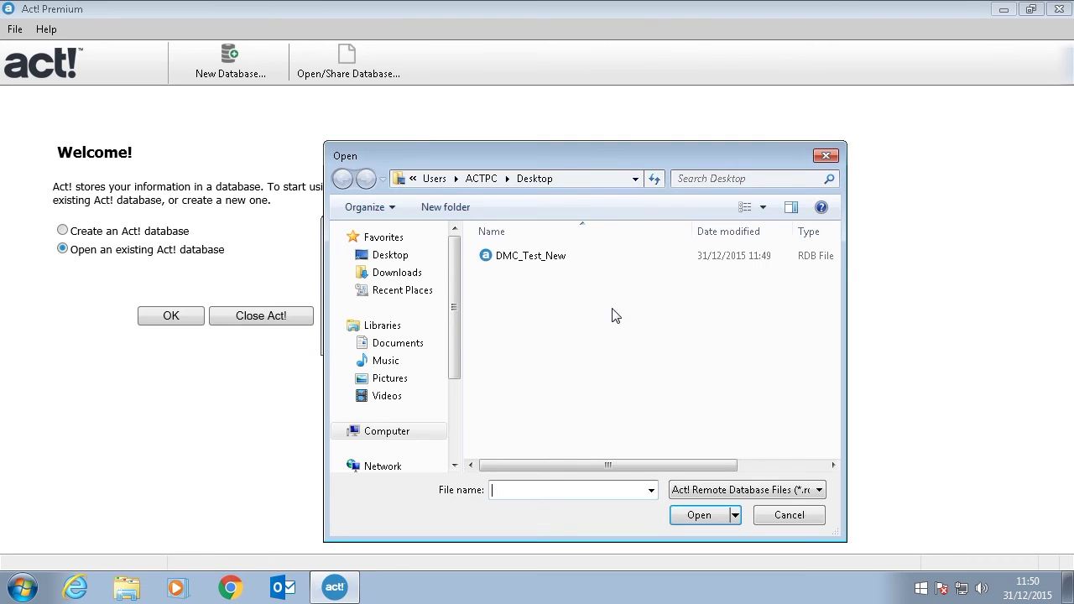
click(505, 262)
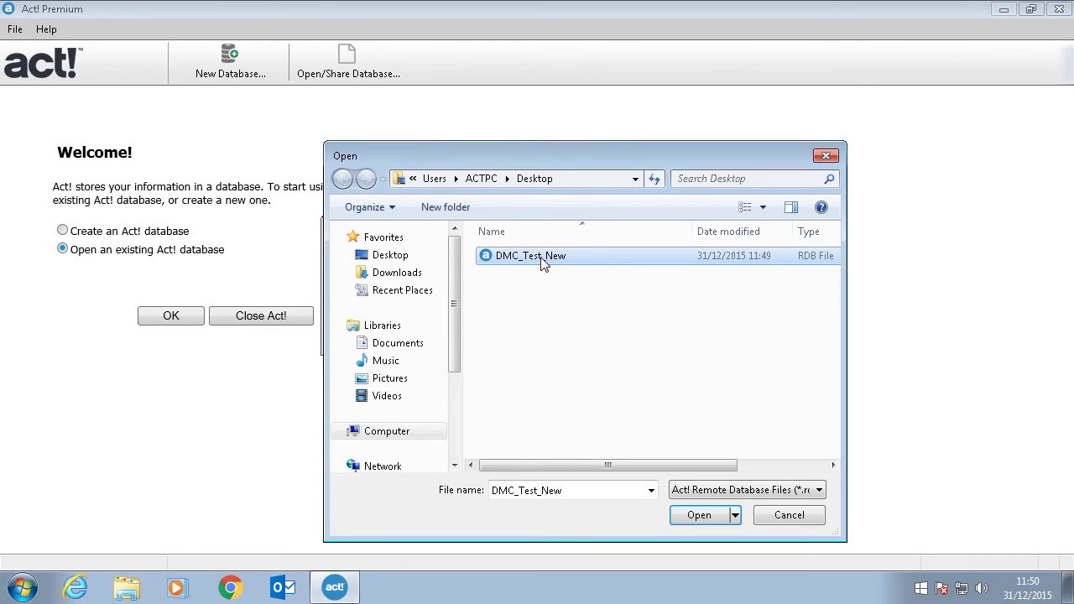
click(706, 515)
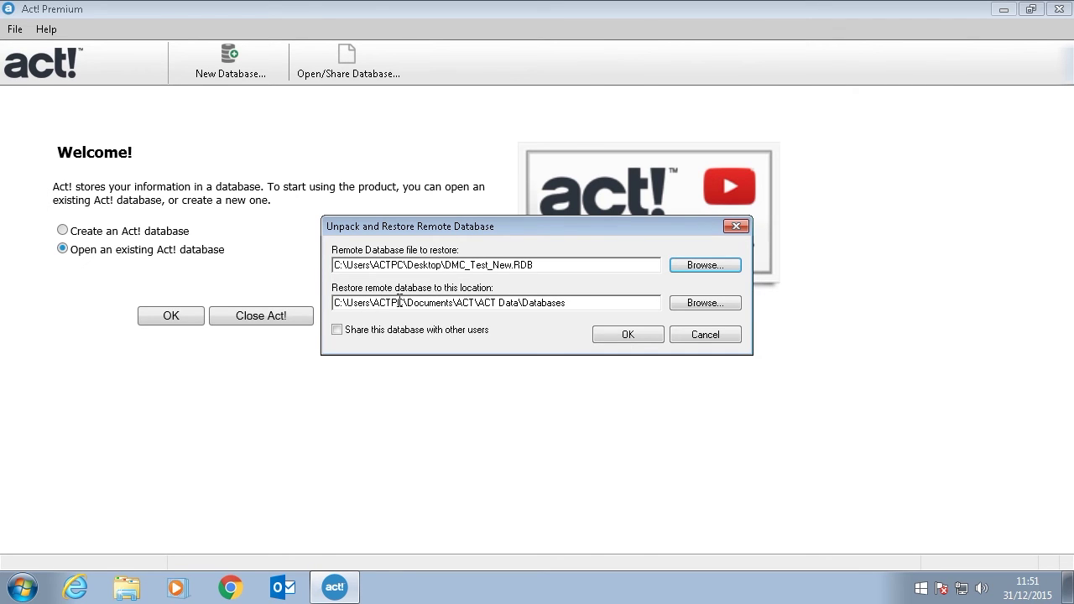
Step: Restore the remote database to the ACT Data\Databases folder without sharing it, and remove the leftover RDB file
click(581, 305)
click(628, 335)
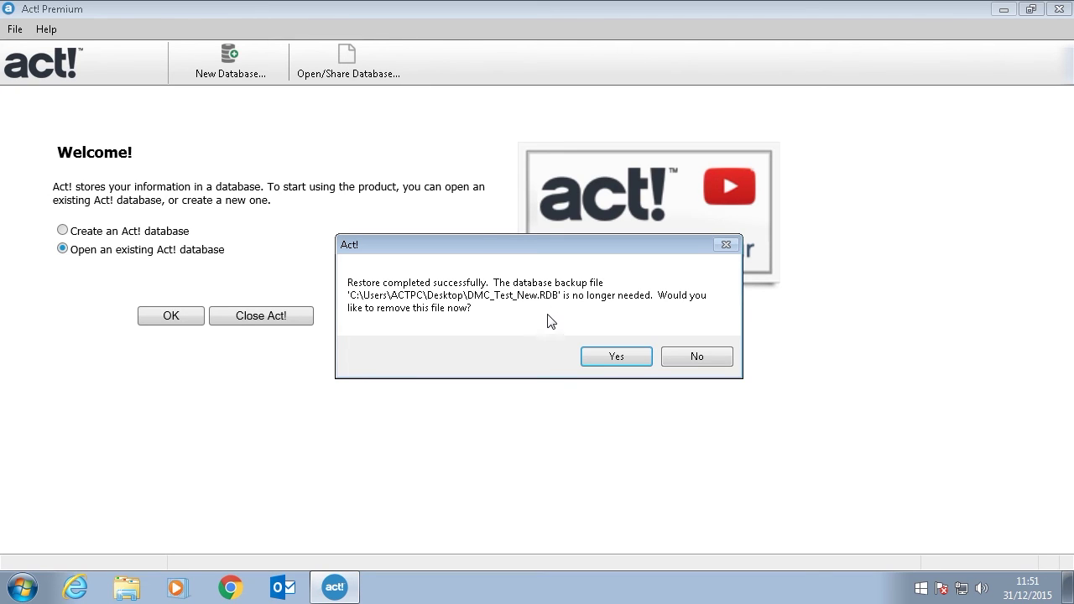
click(604, 359)
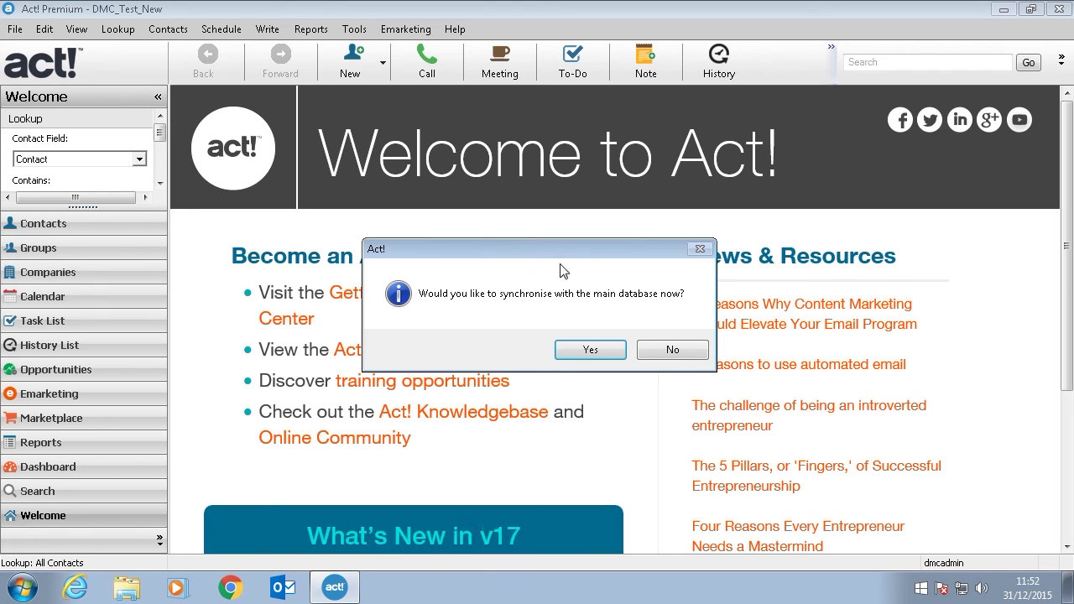
Step: Decline the offered synchronisation and run Synchronise Now manually, dismissing the alarms and closing the sync window when it finishes
click(672, 350)
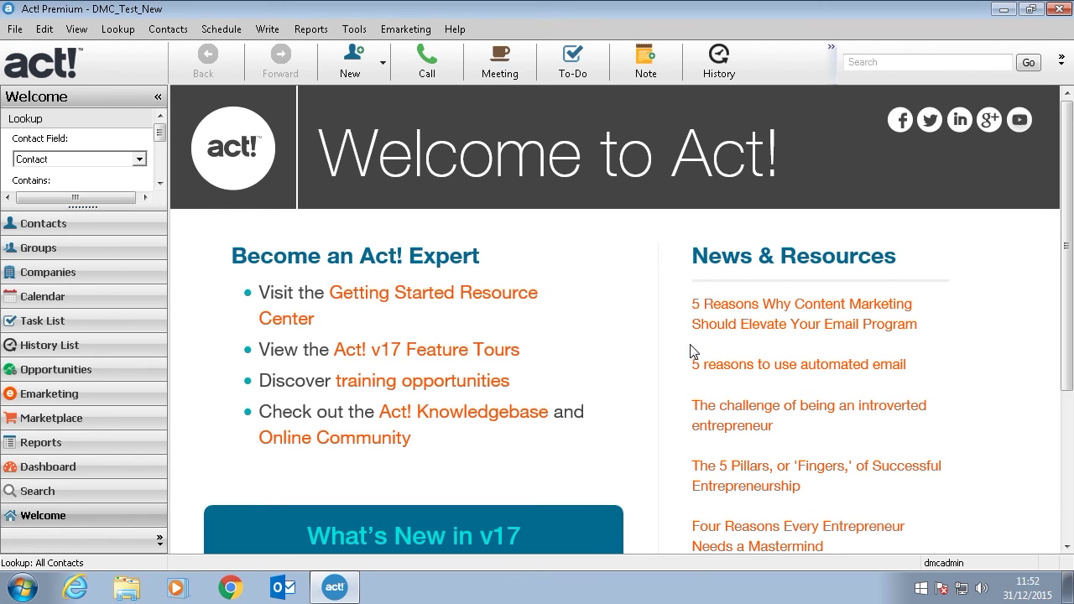
click(364, 30)
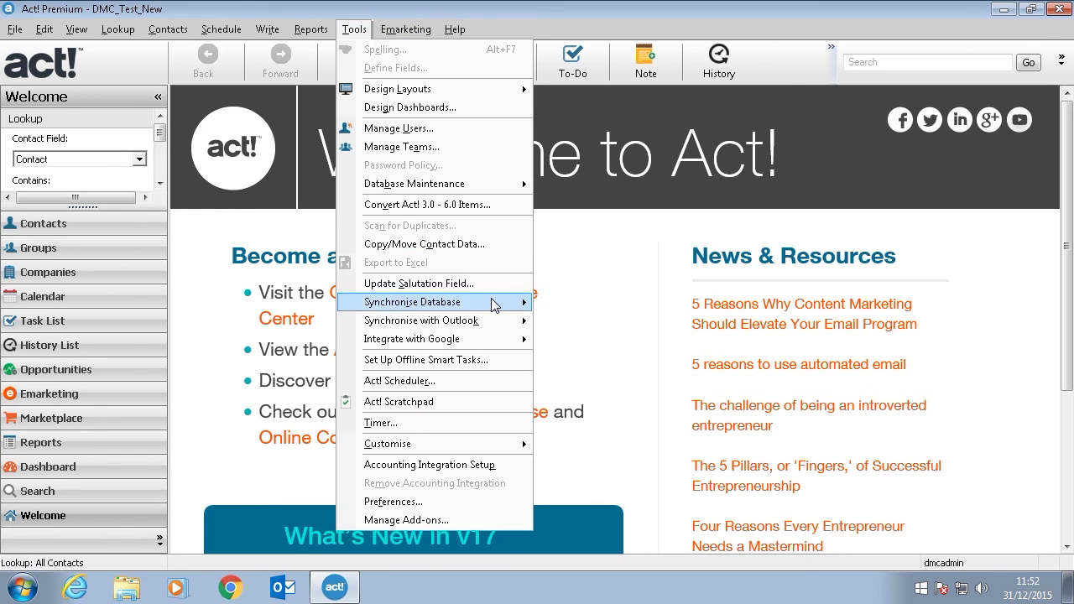
mouse_move(494, 304)
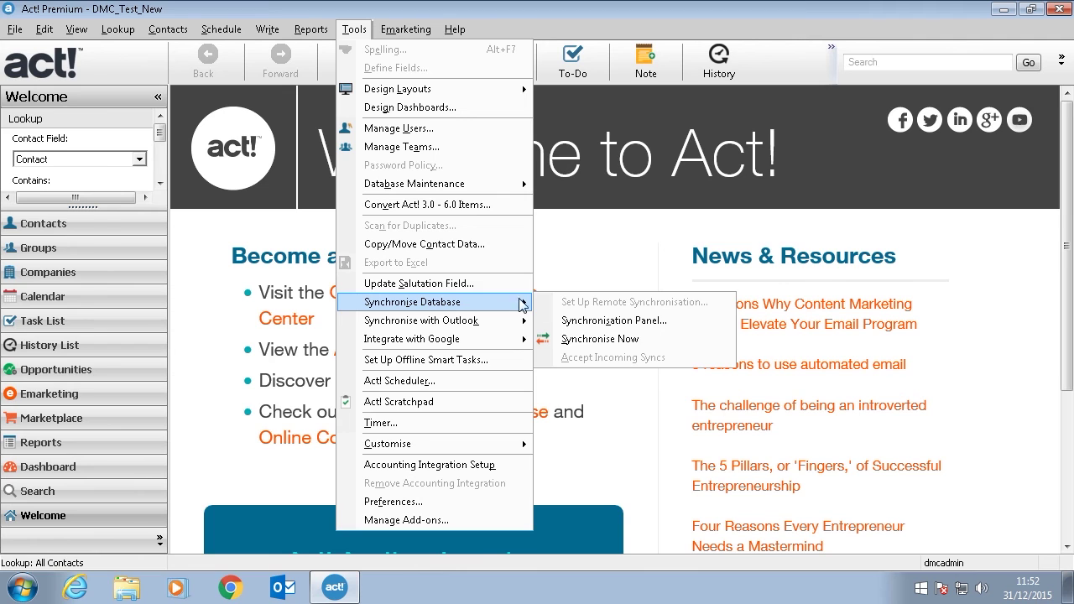
click(627, 339)
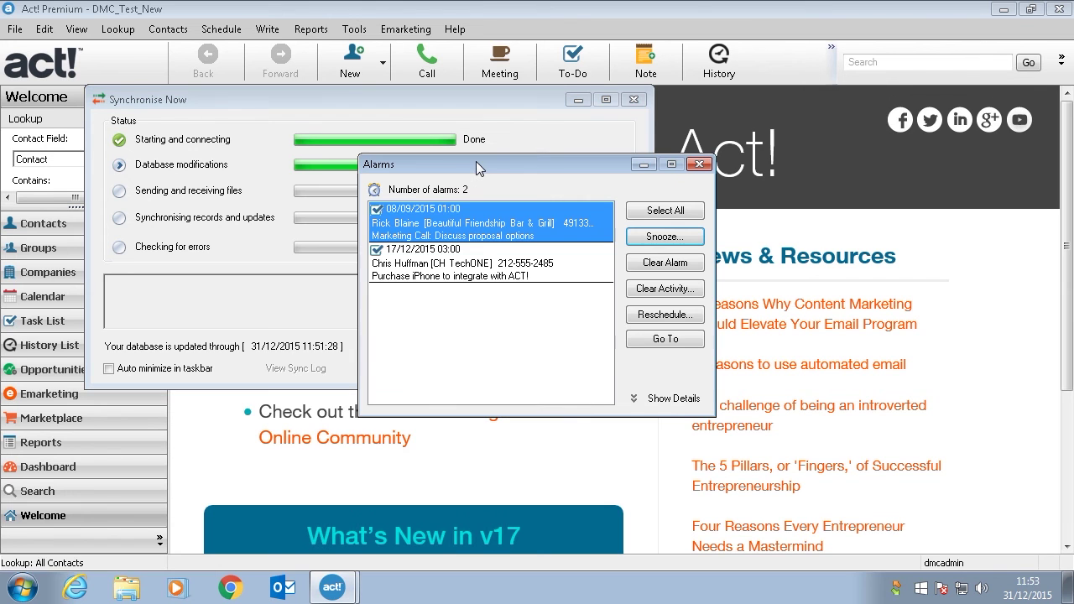
click(699, 164)
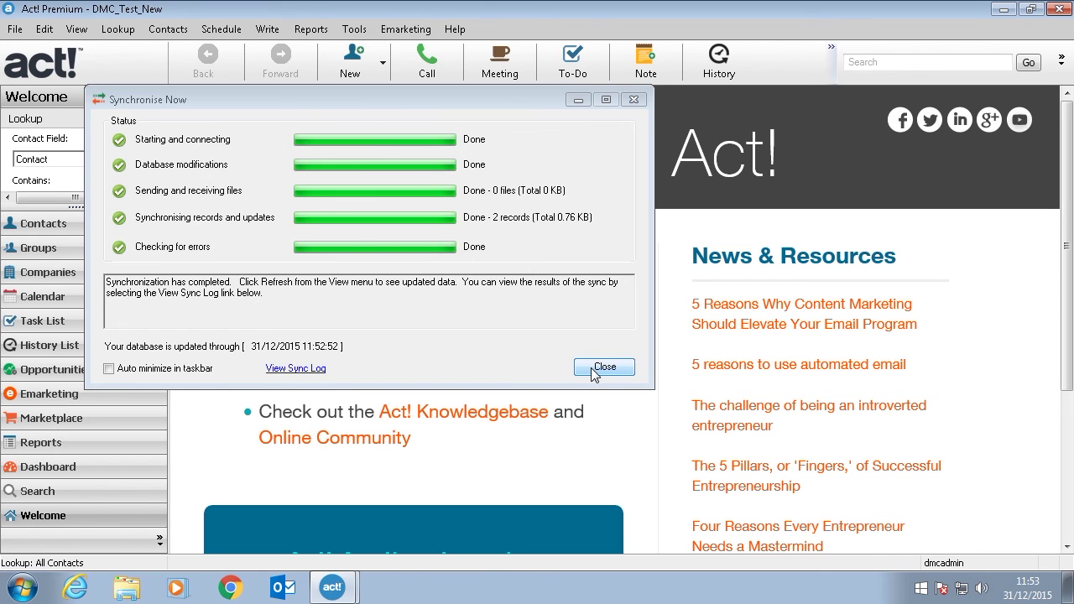
click(603, 368)
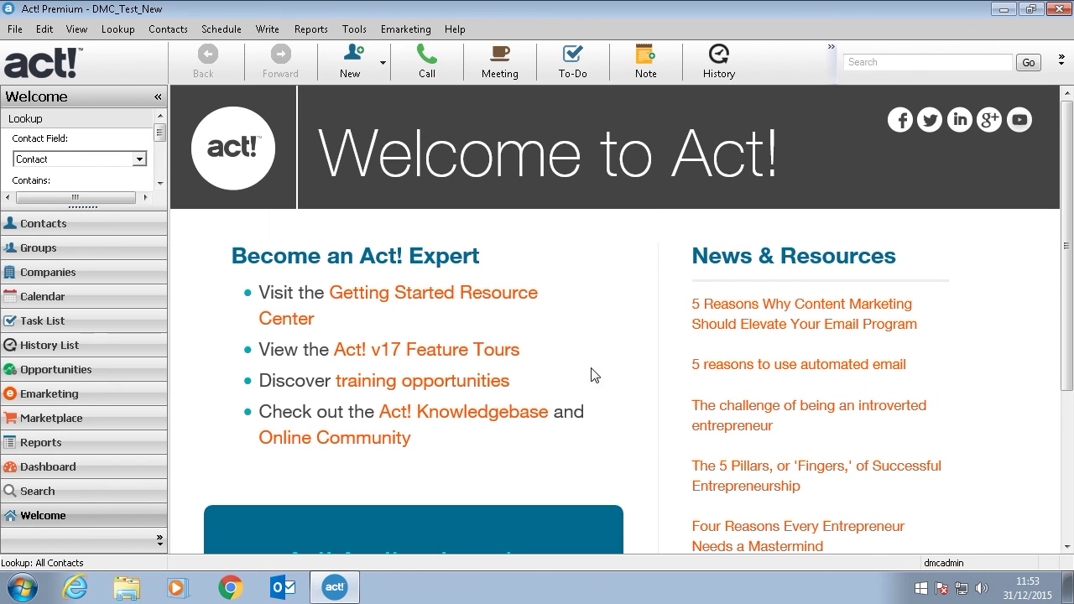
Step: Open Manage Connection Information from the Synchronisation Panel of the remote database
click(353, 30)
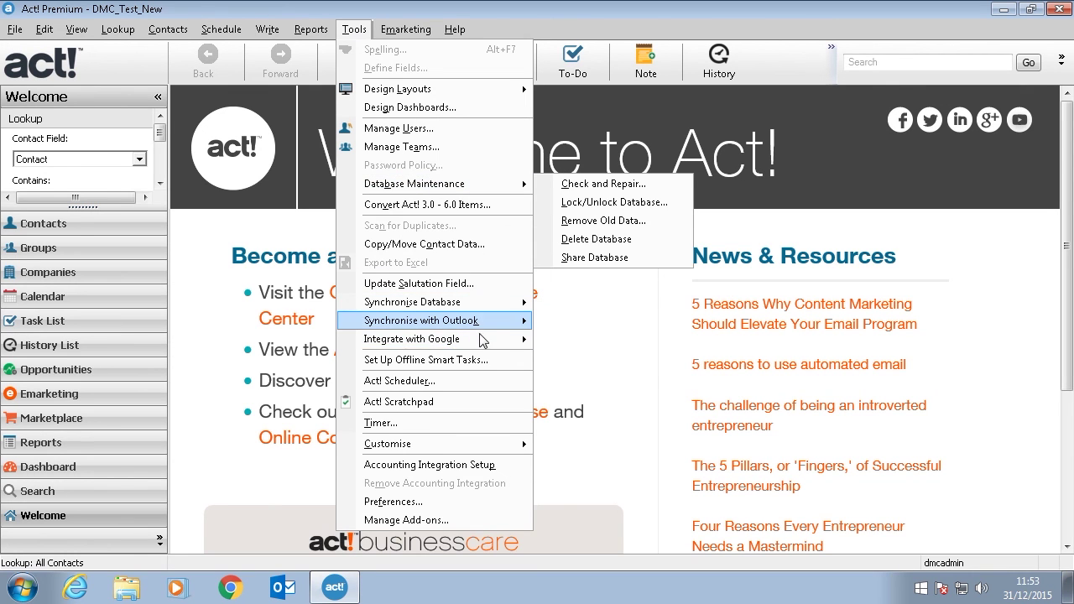
mouse_move(483, 326)
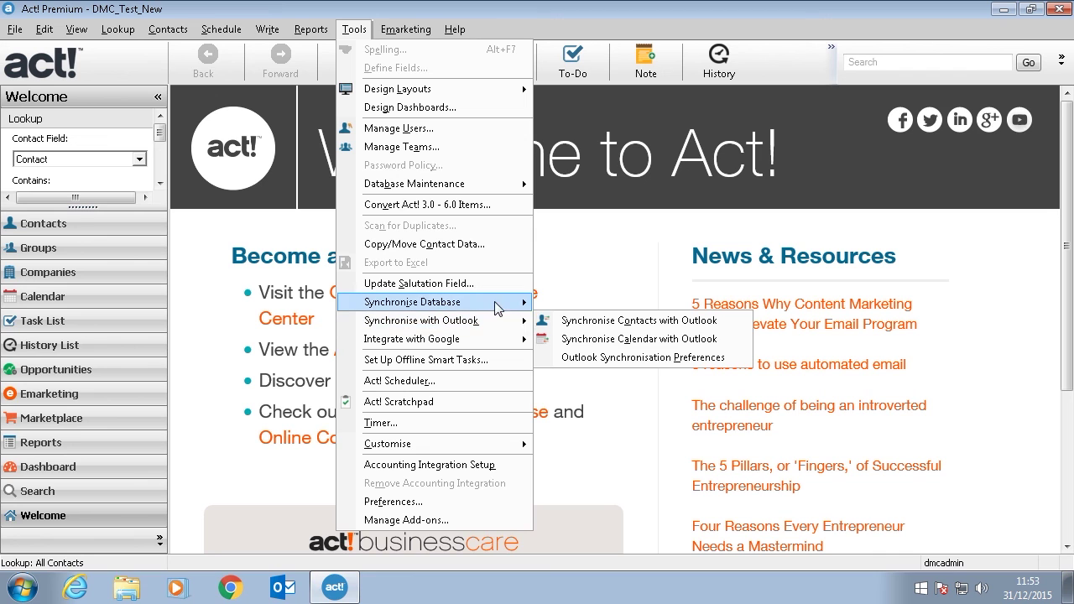
mouse_move(499, 303)
click(613, 320)
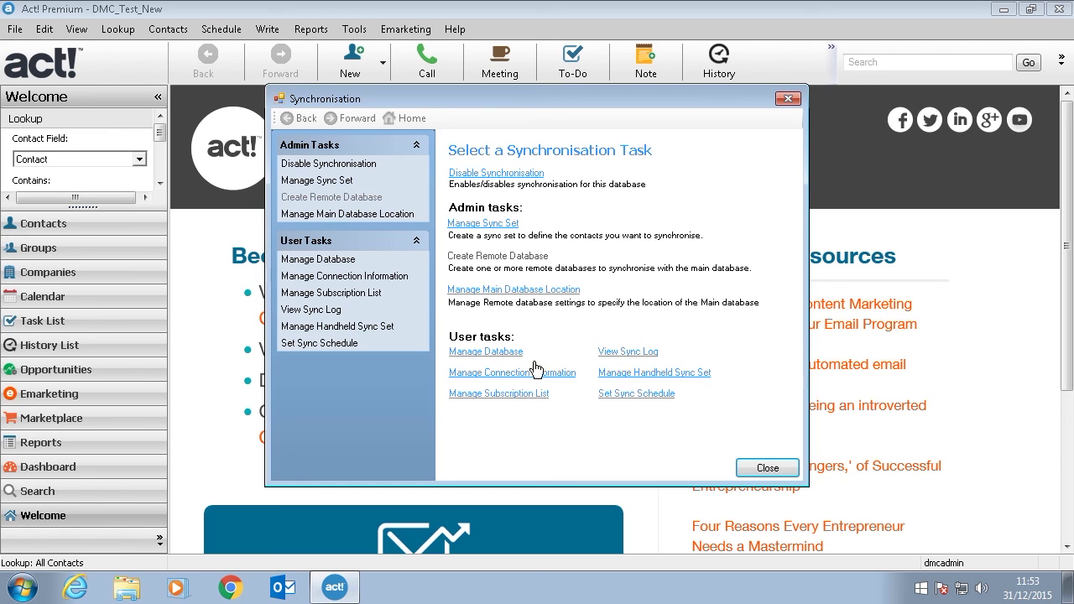
click(485, 381)
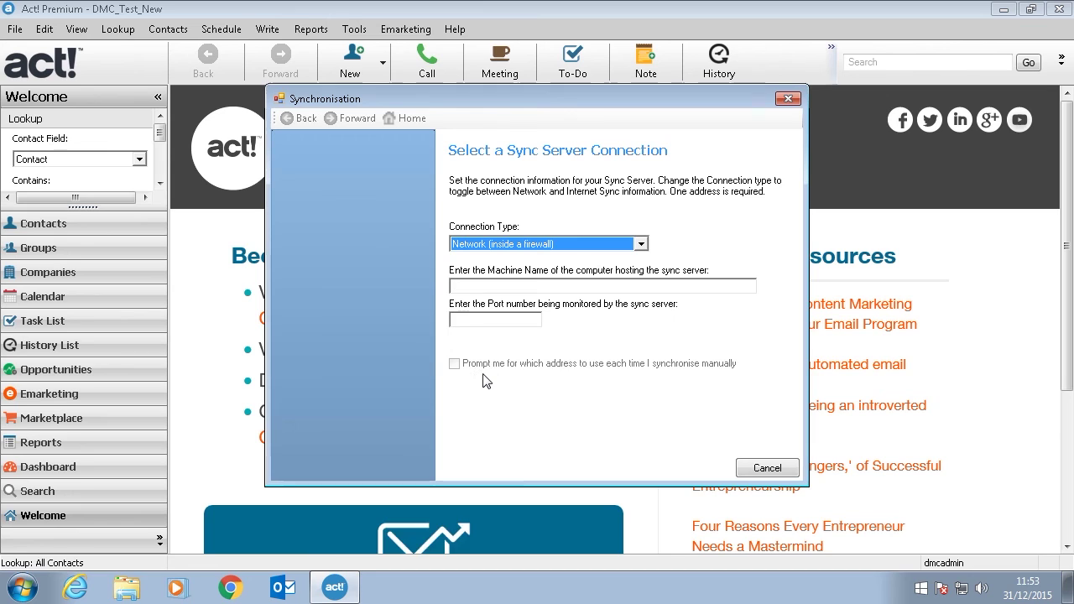
Step: Review the sync server's machine name and port number, finish the connection settings and close the synchronisation tasks
click(493, 288)
click(549, 286)
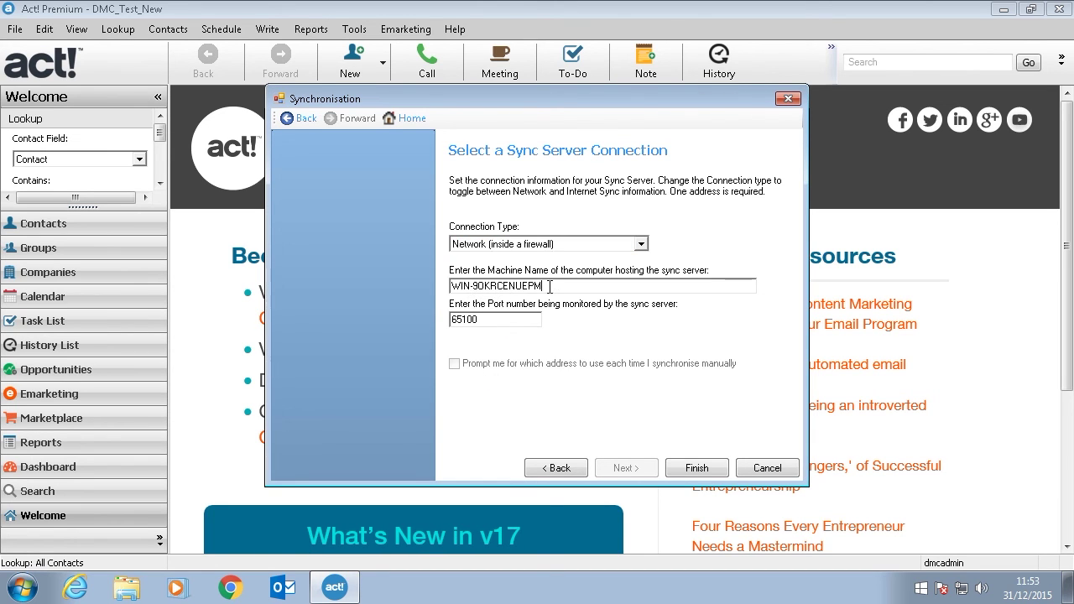
drag(547, 286, 451, 288)
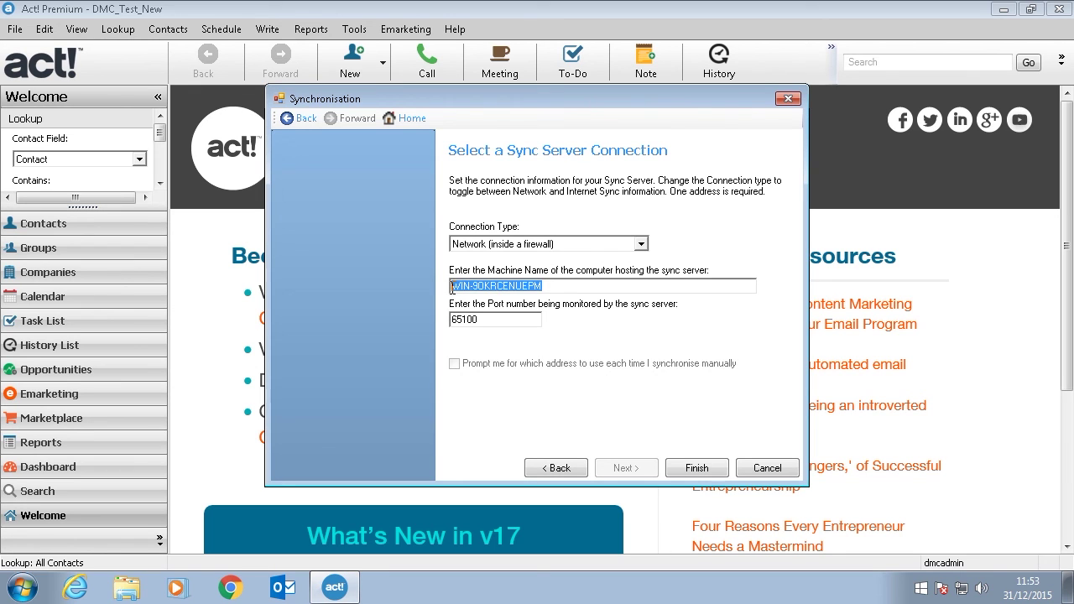
click(559, 286)
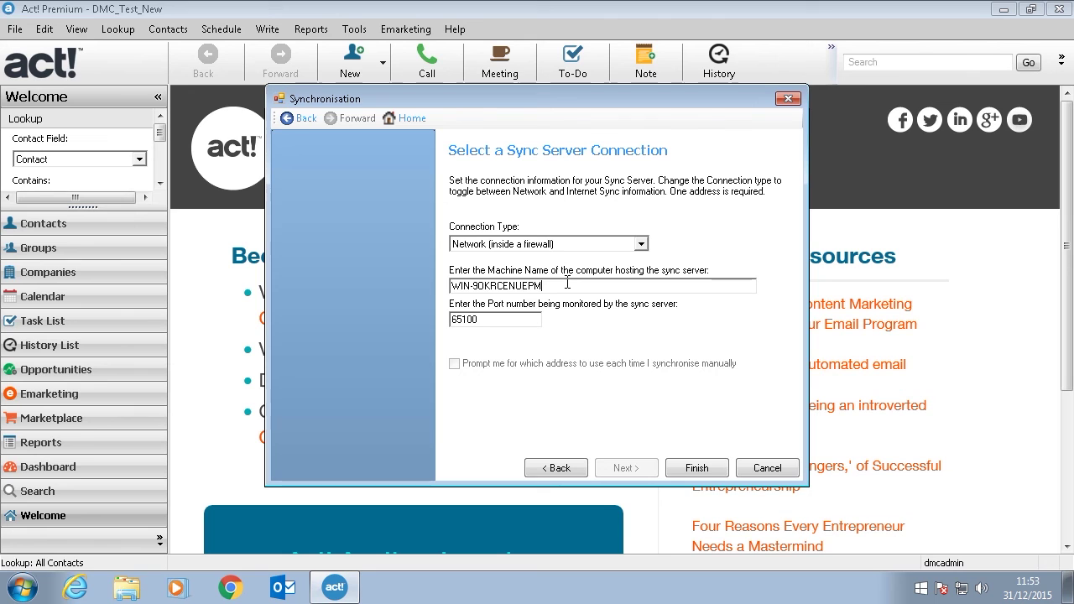
click(688, 470)
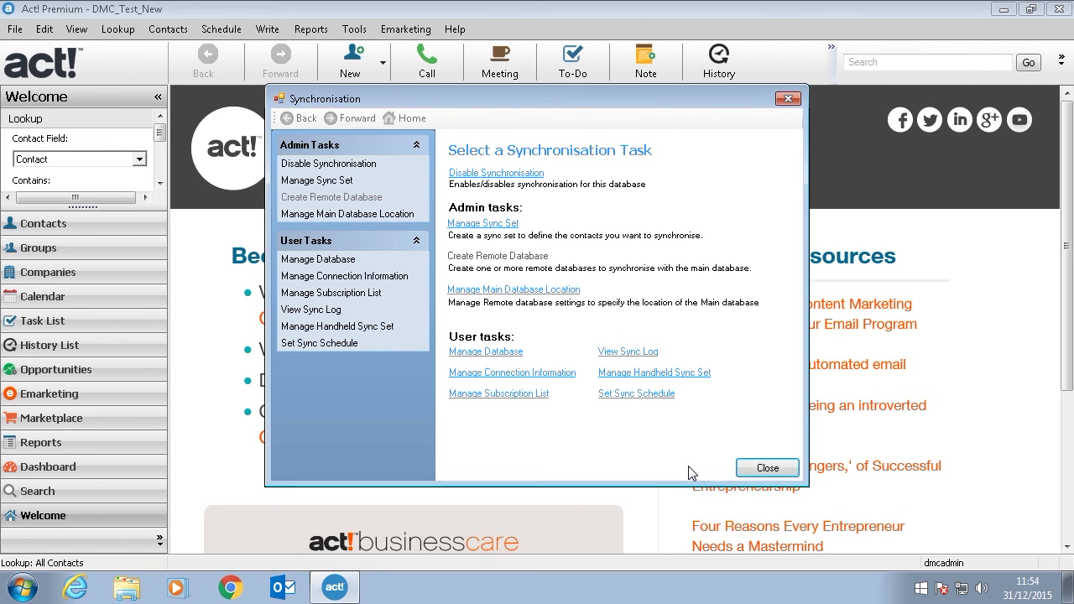
click(748, 472)
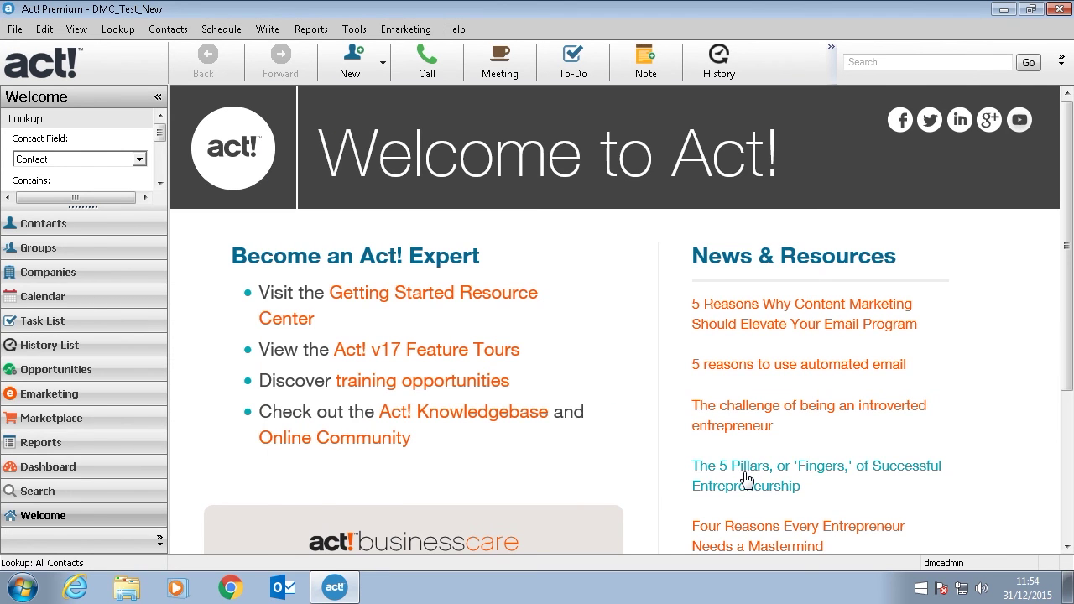